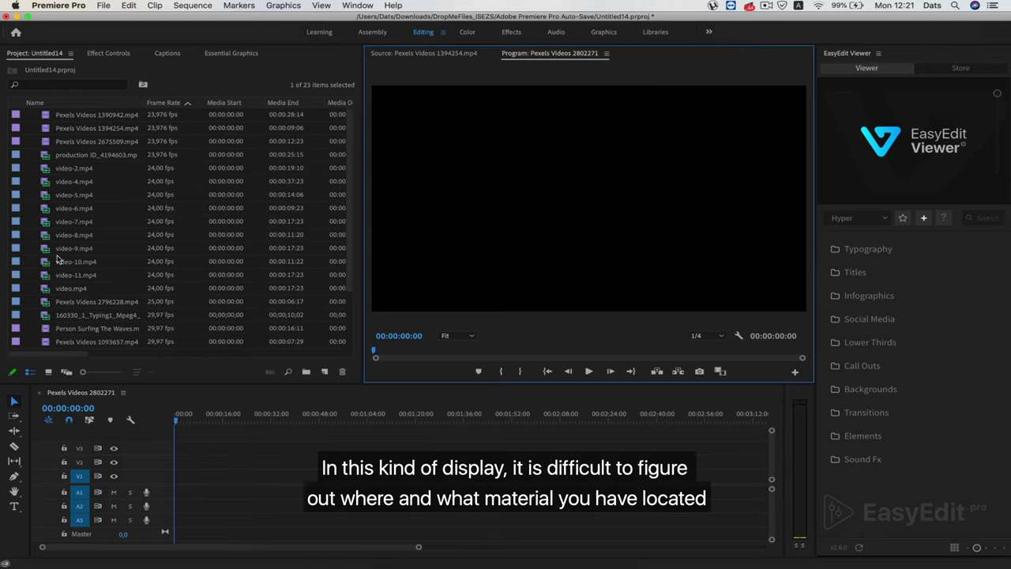
# Step: Switch the Project panel to Icon View and enlarge the clip thumbnails
pyautogui.click(48, 372)
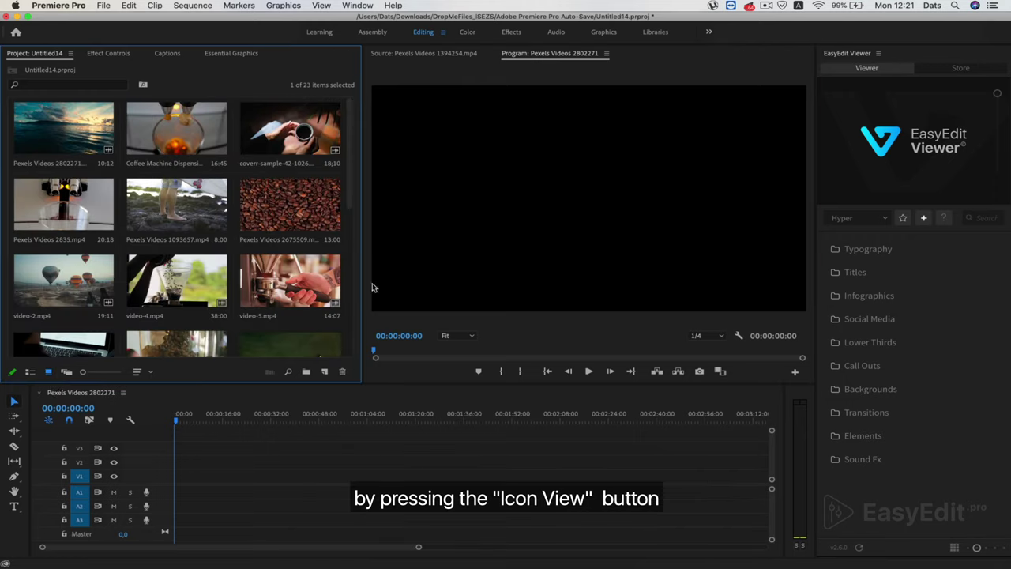
pyautogui.moveTo(86, 372); pyautogui.dragTo(120, 372)
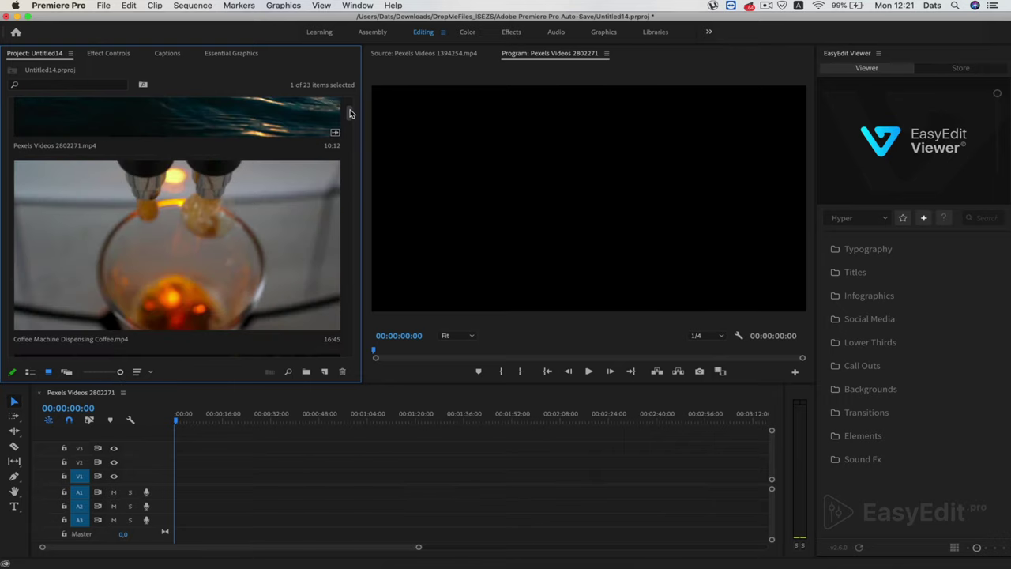
pyautogui.moveTo(351, 113); pyautogui.dragTo(363, 235)
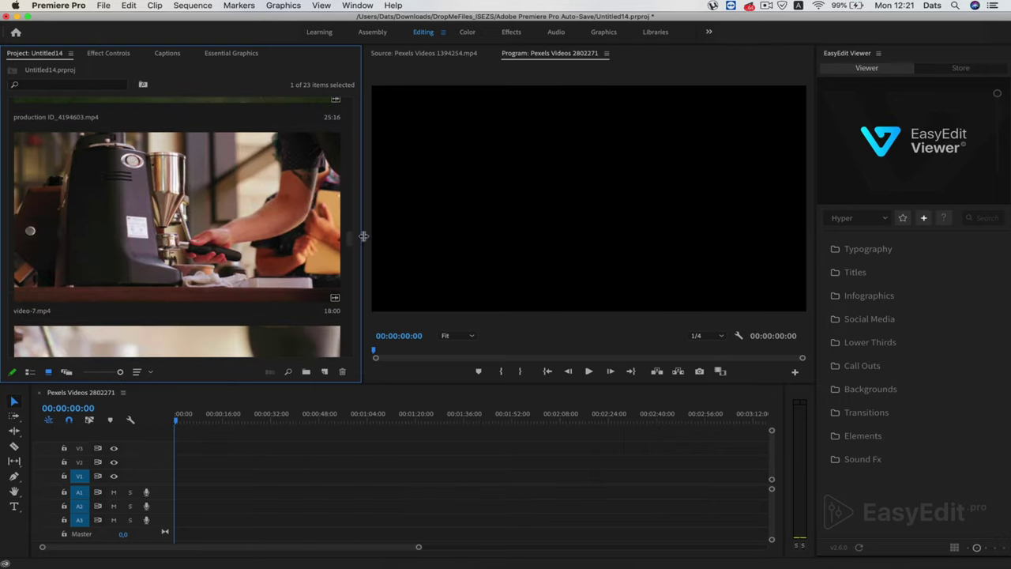
# Step: Preview video-7.mp4 in its thumbnail, then shrink the thumbnails to two per row
pyautogui.click(52, 244)
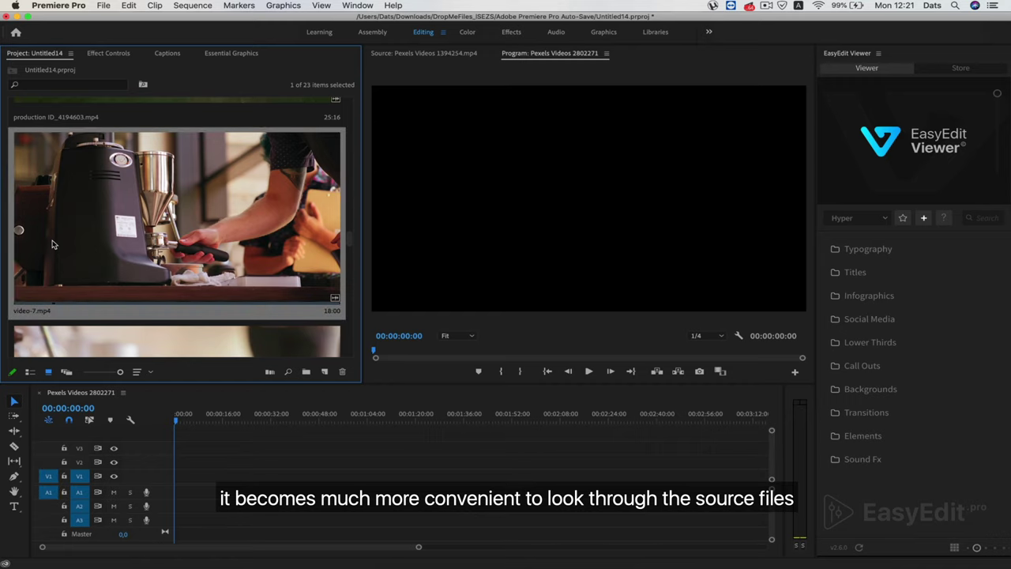
pyautogui.press('space')
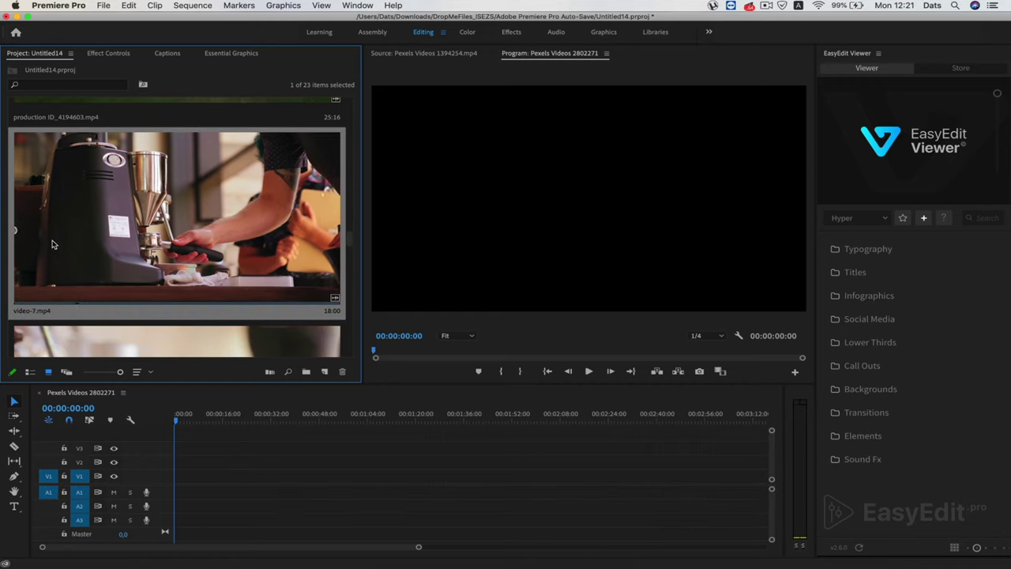
pyautogui.moveTo(352, 240); pyautogui.dragTo(349, 286)
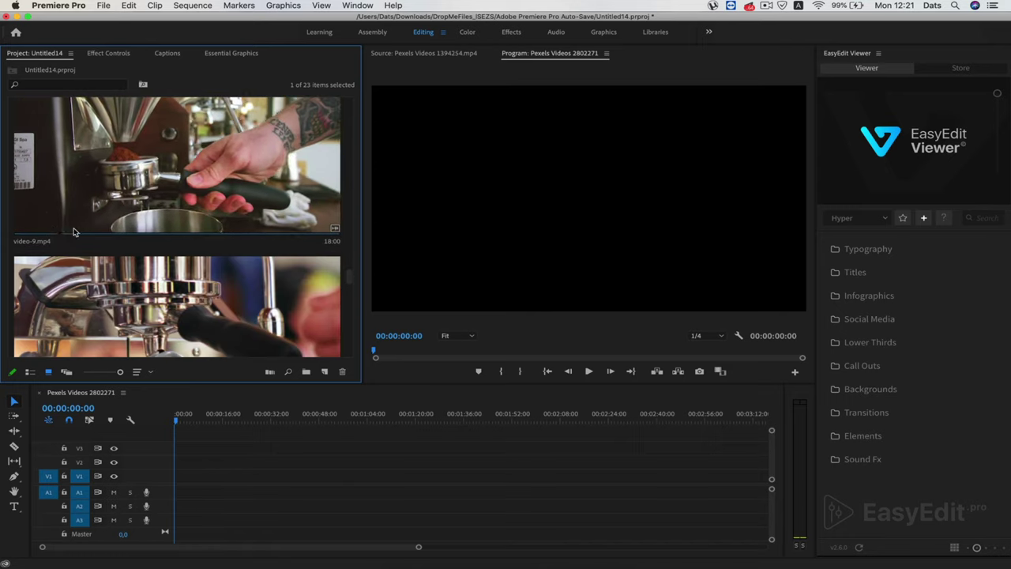
pyautogui.moveTo(121, 372); pyautogui.dragTo(113, 374)
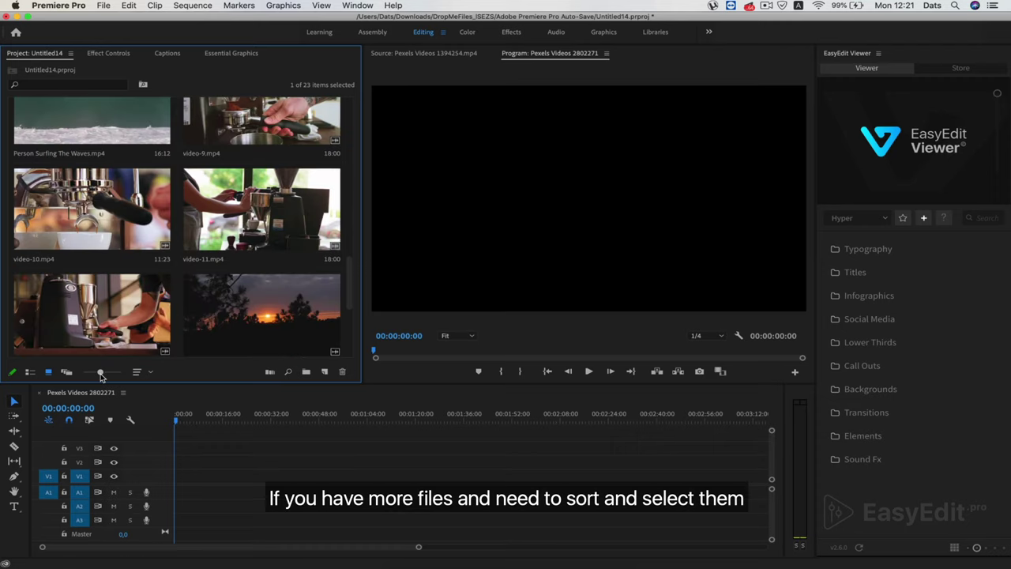
# Step: In the Assembly workspace, show three thumbnails per row and play Coffee Machine Dispensing Coffee.mp4
pyautogui.click(373, 33)
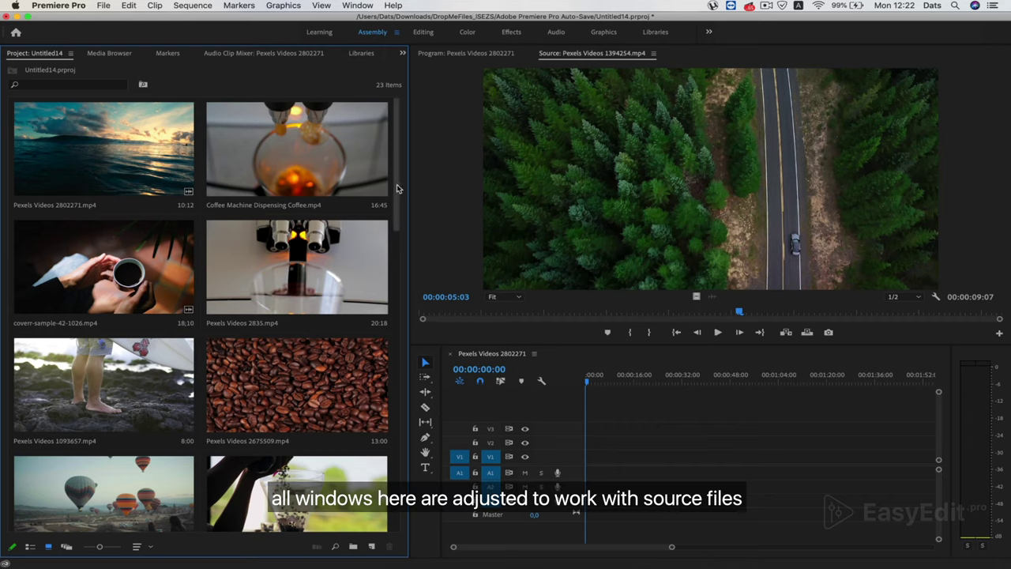
pyautogui.moveTo(95, 547); pyautogui.dragTo(92, 547)
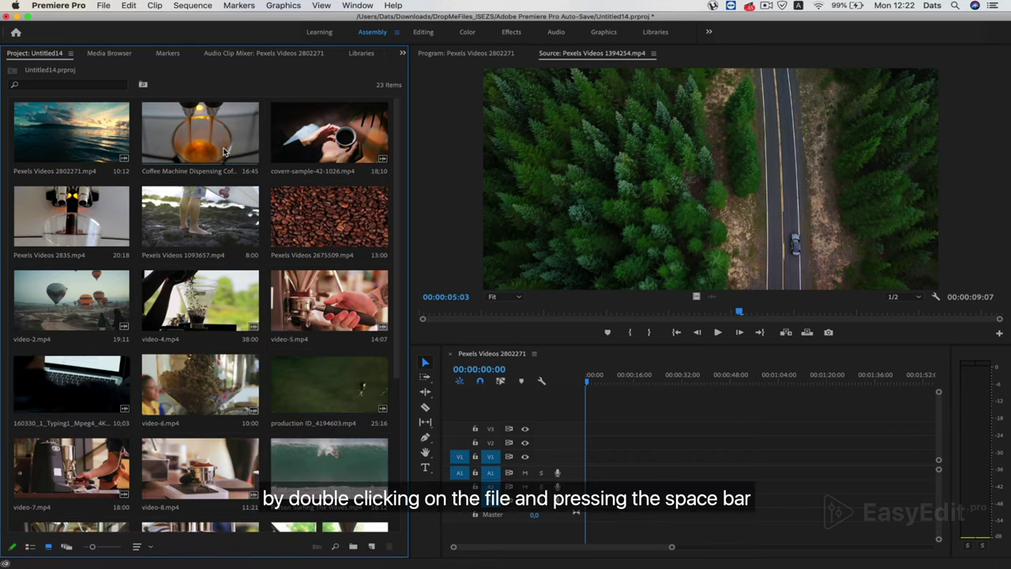
pyautogui.doubleClick(176, 139)
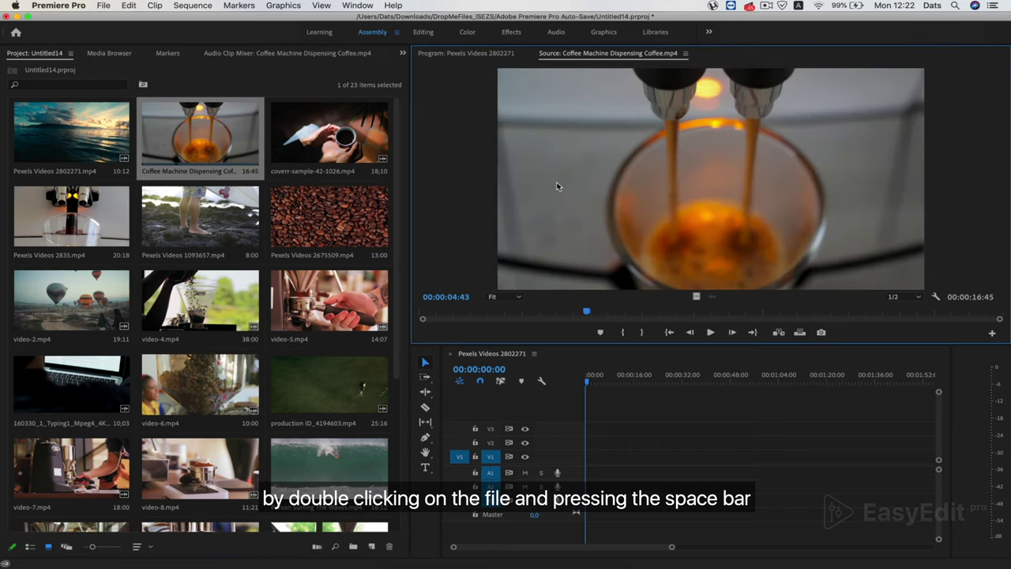
pyautogui.press('space')
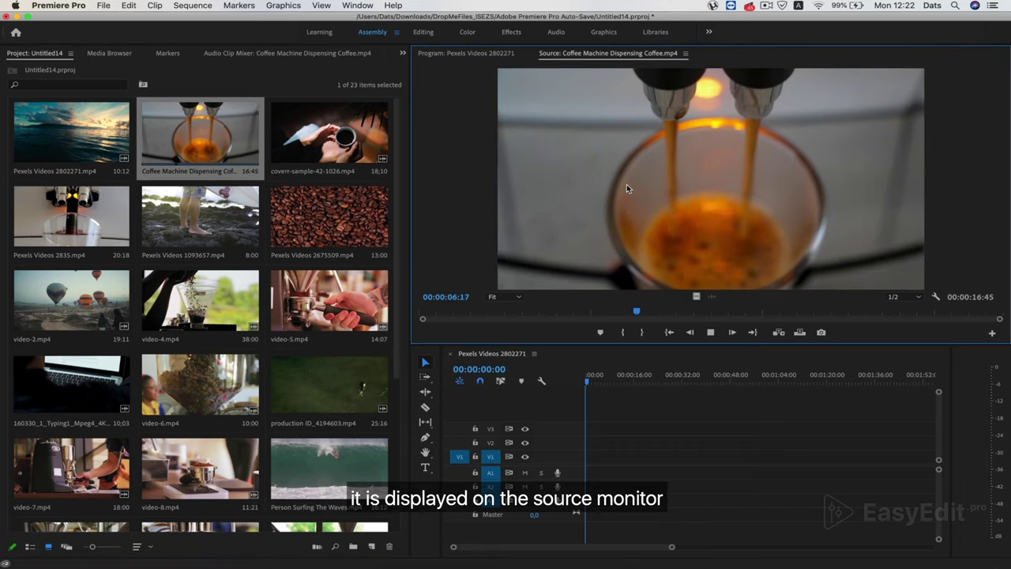
pyautogui.press('space')
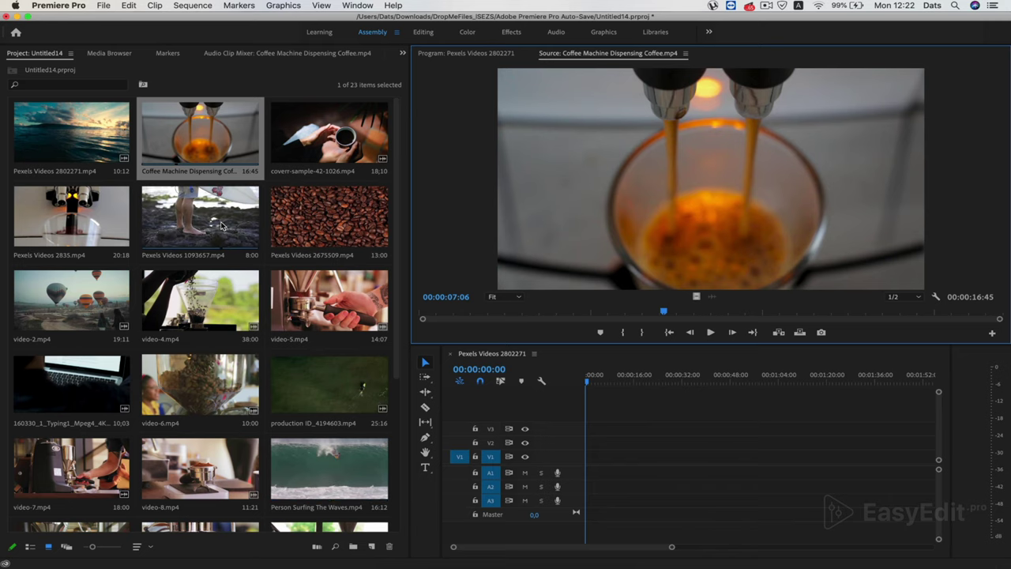
# Step: Shrink thumbnails to four per row; move Pexels 1093657, production ID, surfing and aerial surf clips first
pyautogui.moveTo(222, 227); pyautogui.dragTo(37, 144)
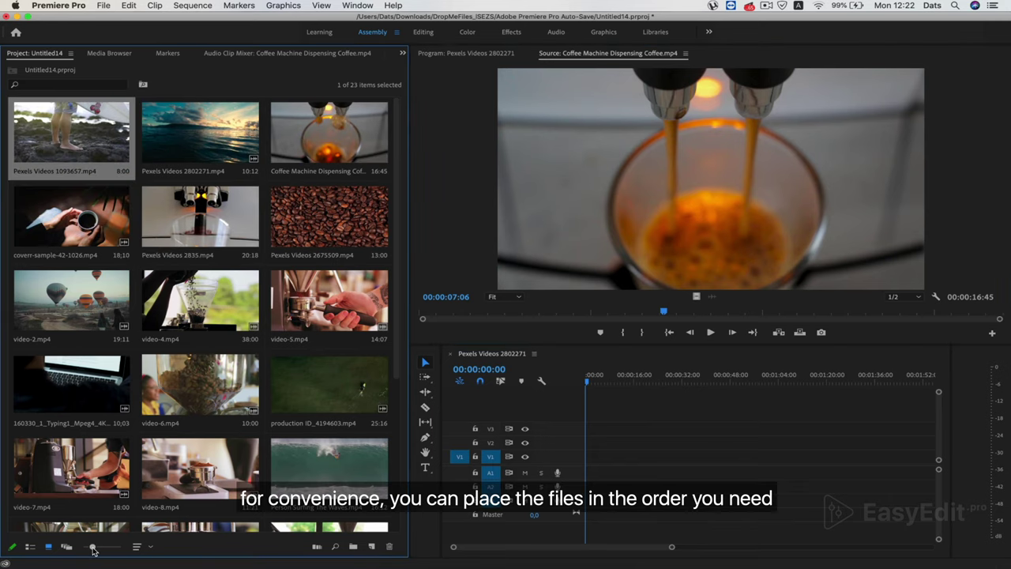
pyautogui.moveTo(88, 551); pyautogui.dragTo(80, 549)
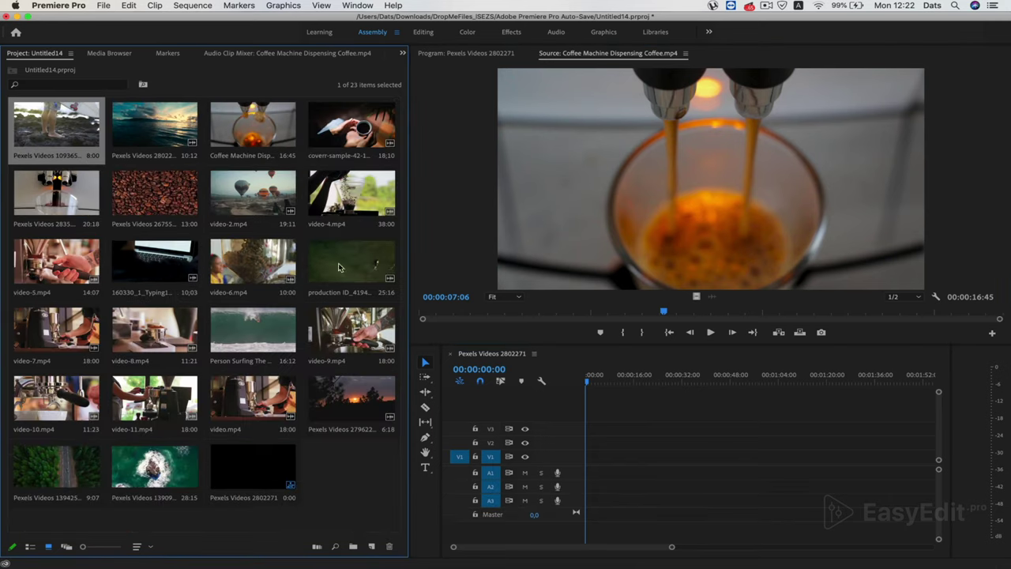
pyautogui.moveTo(342, 268); pyautogui.dragTo(39, 154)
pyautogui.moveTo(267, 344); pyautogui.dragTo(16, 155)
pyautogui.moveTo(155, 474); pyautogui.dragTo(13, 146)
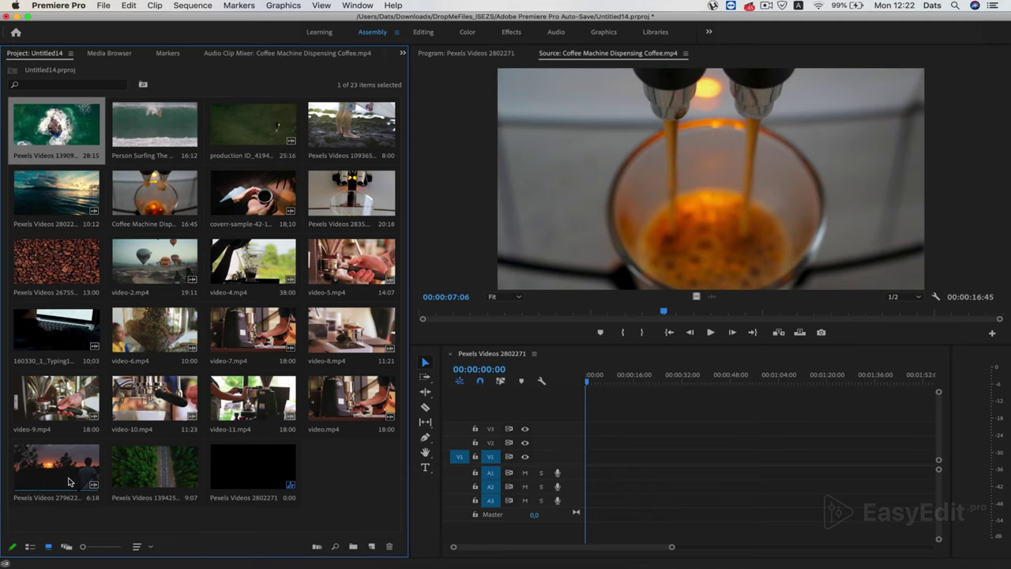
# Step: Place the sunset clip second in row two and move the previewed aerial forest road clip first
pyautogui.moveTo(69, 481); pyautogui.dragTo(123, 210)
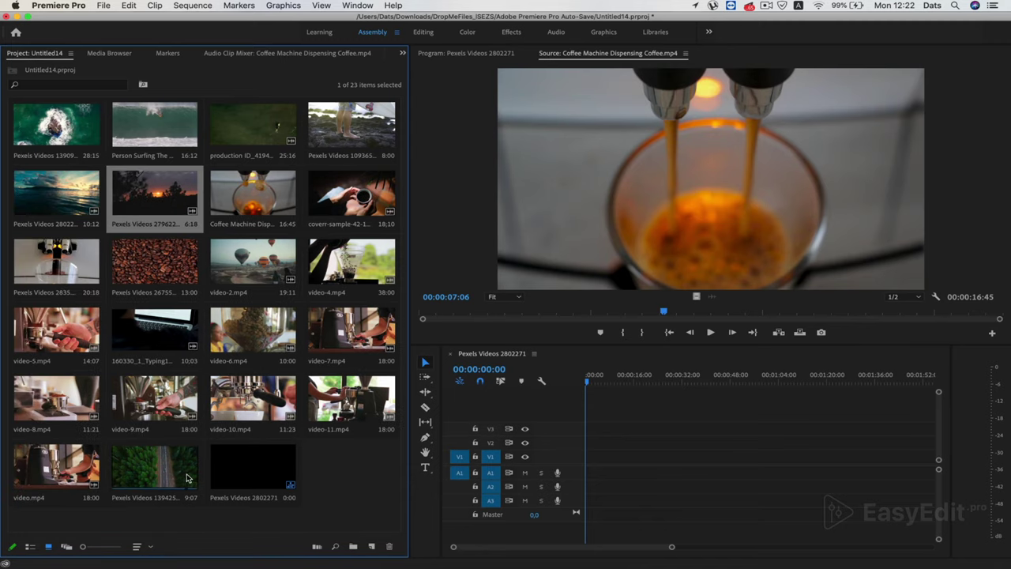
pyautogui.doubleClick(156, 474)
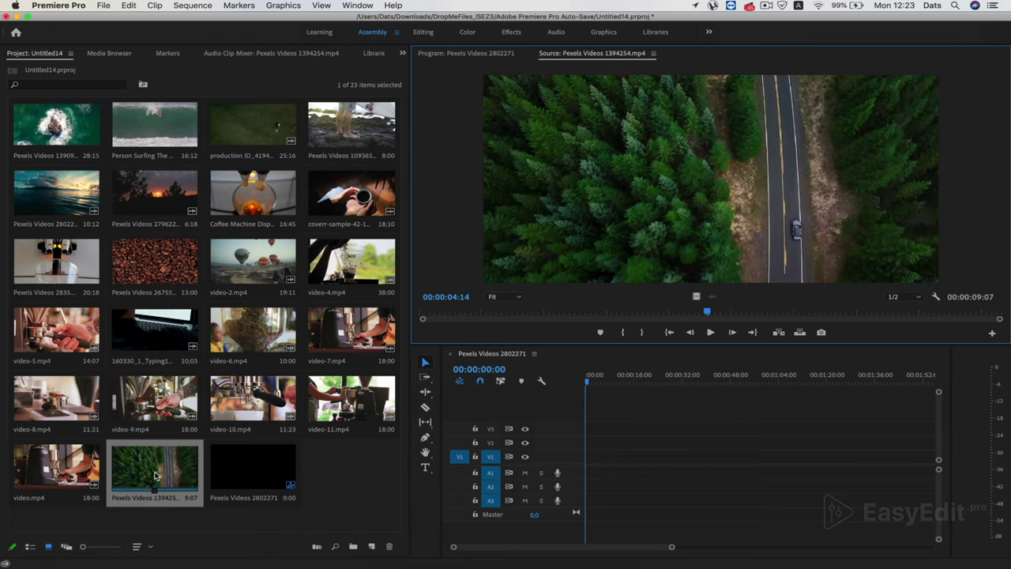
pyautogui.press('space')
pyautogui.press('space')
pyautogui.moveTo(155, 475); pyautogui.dragTo(35, 118)
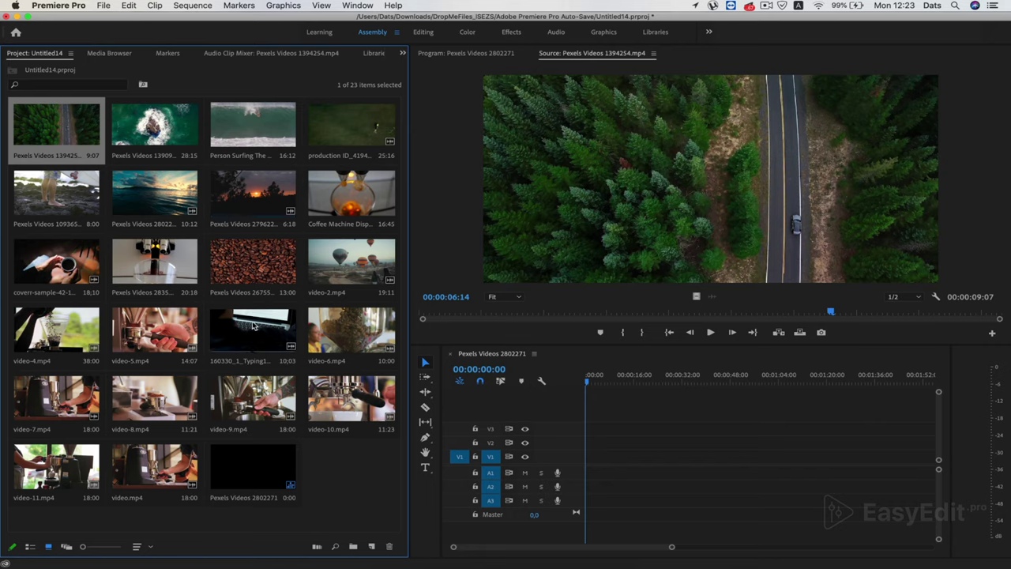
# Step: Move Pexels Videos 2835, coffee beans and video-5.mp4, then select the 160330 typing and video-2.mp4 clips
pyautogui.moveTo(173, 267); pyautogui.dragTo(310, 200)
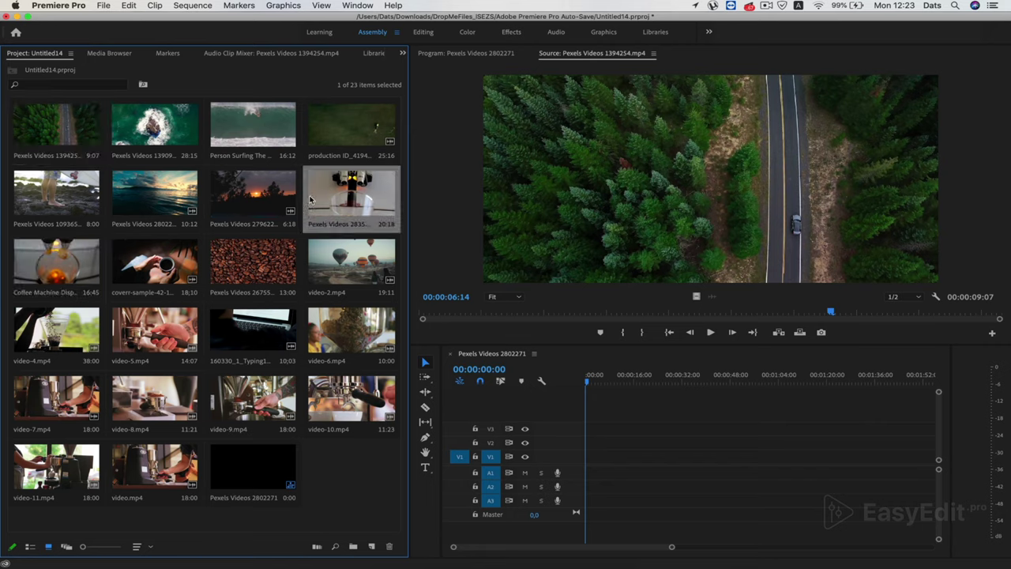
pyautogui.moveTo(275, 289); pyautogui.dragTo(158, 265)
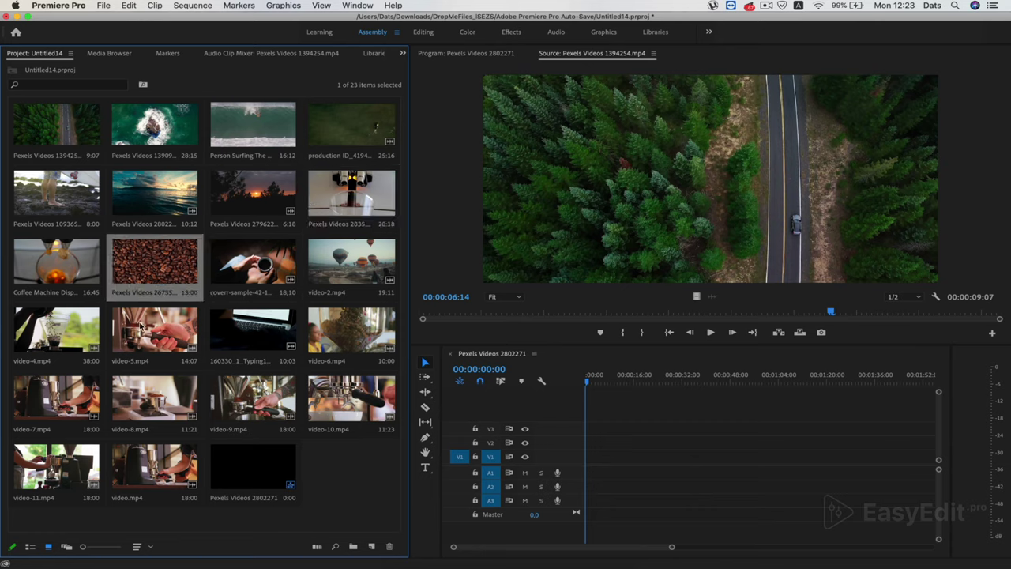
pyautogui.moveTo(154, 328); pyautogui.dragTo(241, 264)
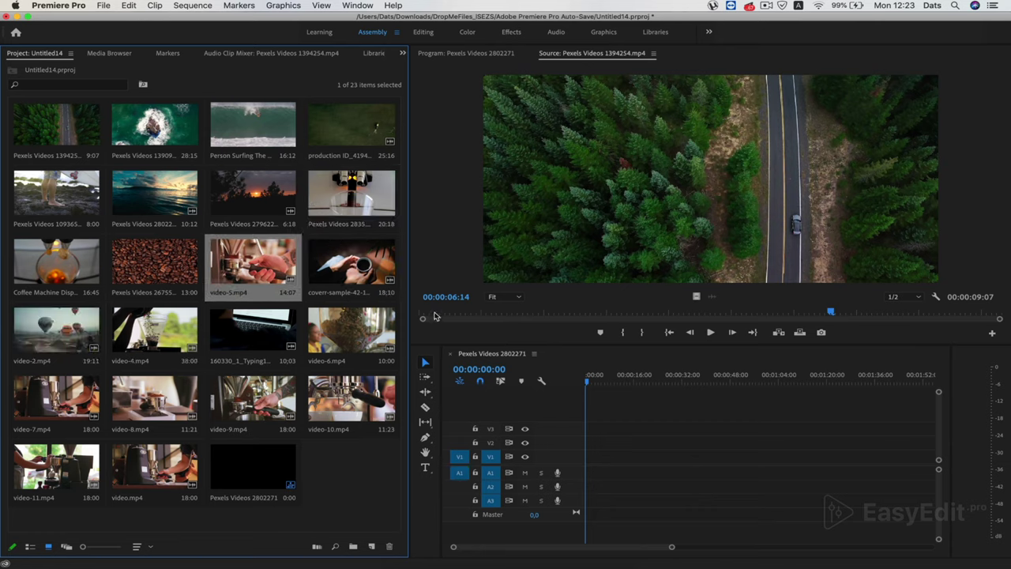
pyautogui.click(248, 334)
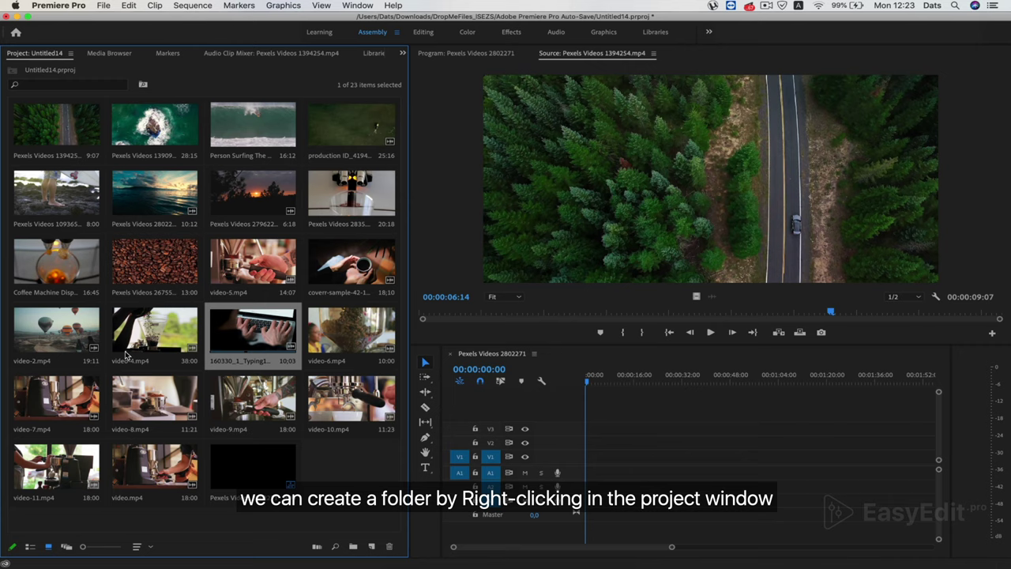
pyautogui.click(55, 343)
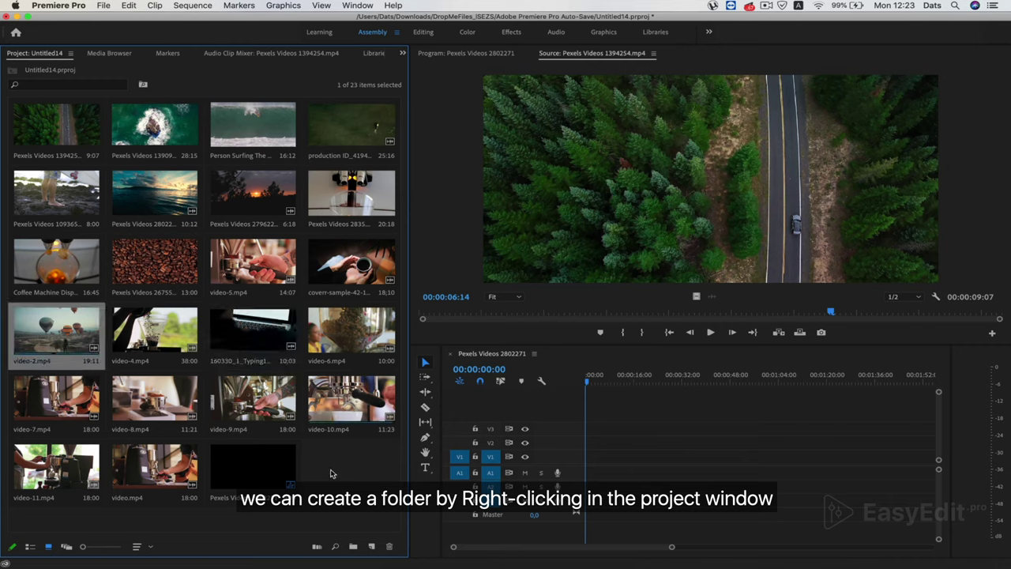
# Step: Add a new bin named 'Other' and drag video-2.mp4 and 160330_1_Typing into it
pyautogui.rightClick(331, 473)
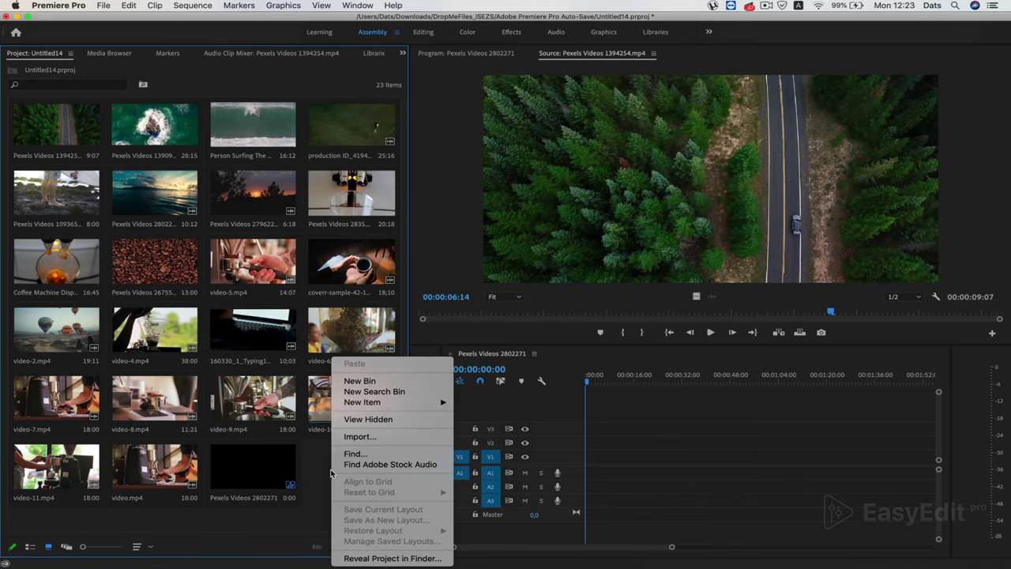
pyautogui.click(360, 381)
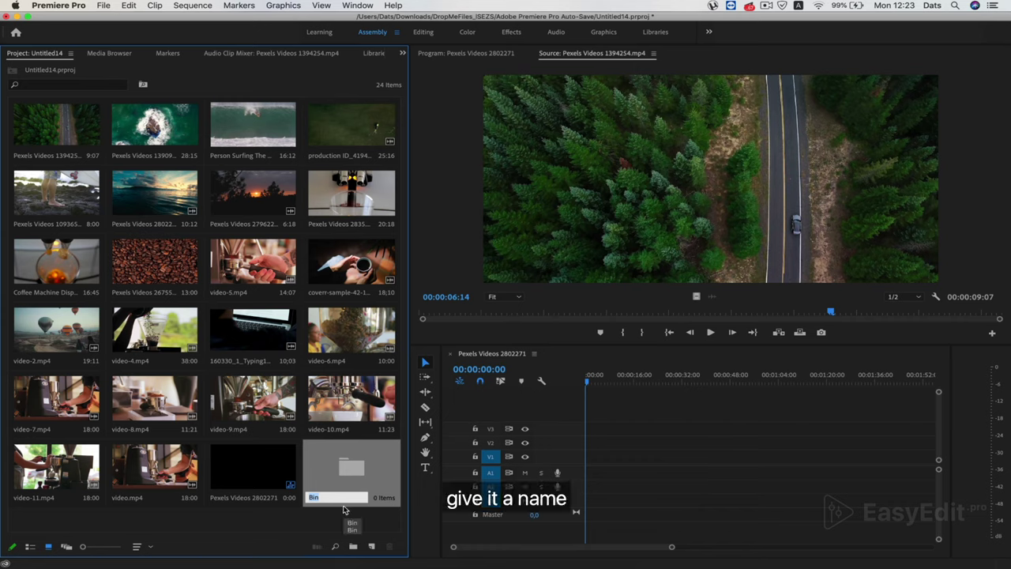
pyautogui.write('Other')
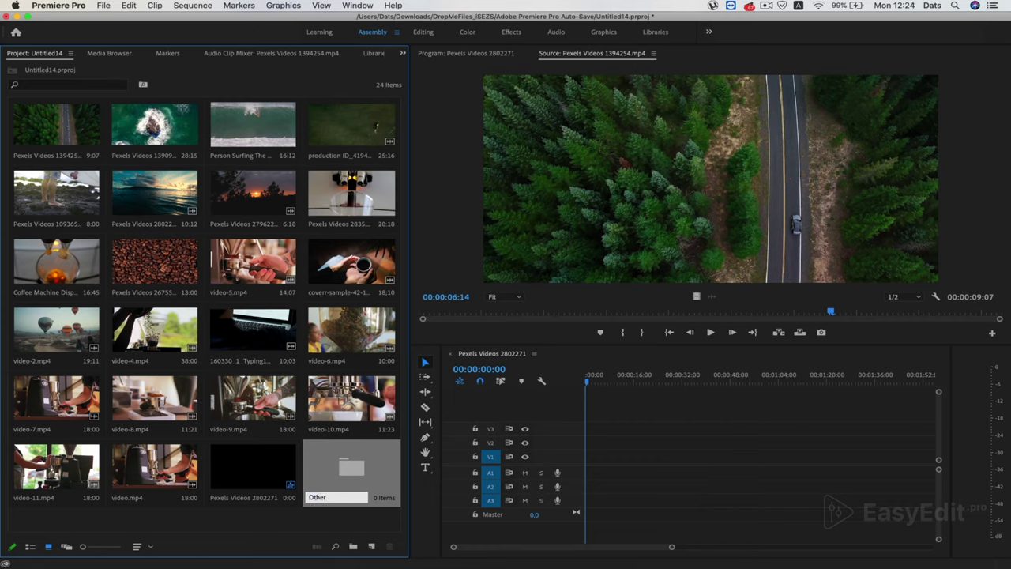
pyautogui.click(216, 518)
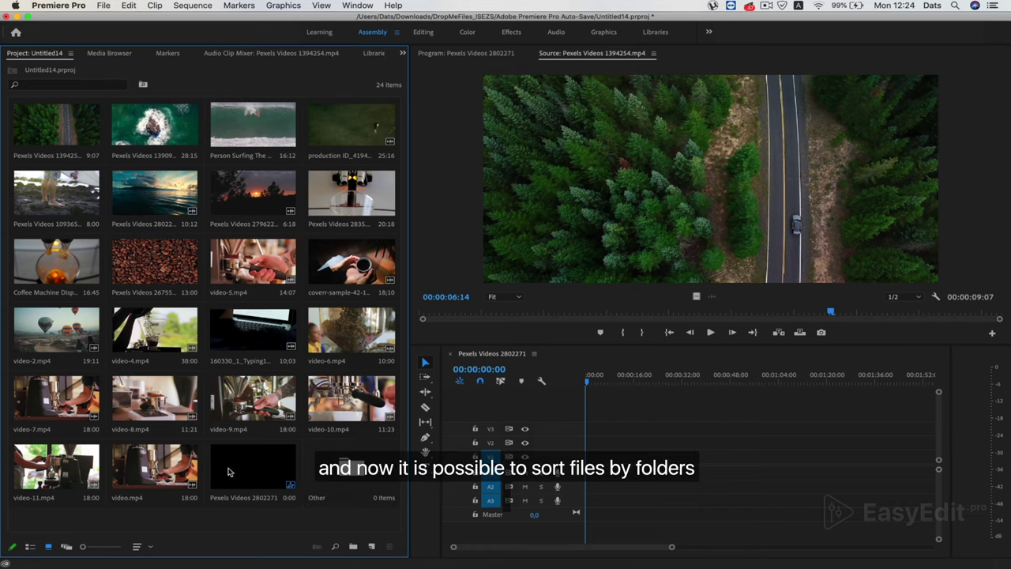
pyautogui.moveTo(62, 320); pyautogui.dragTo(348, 474)
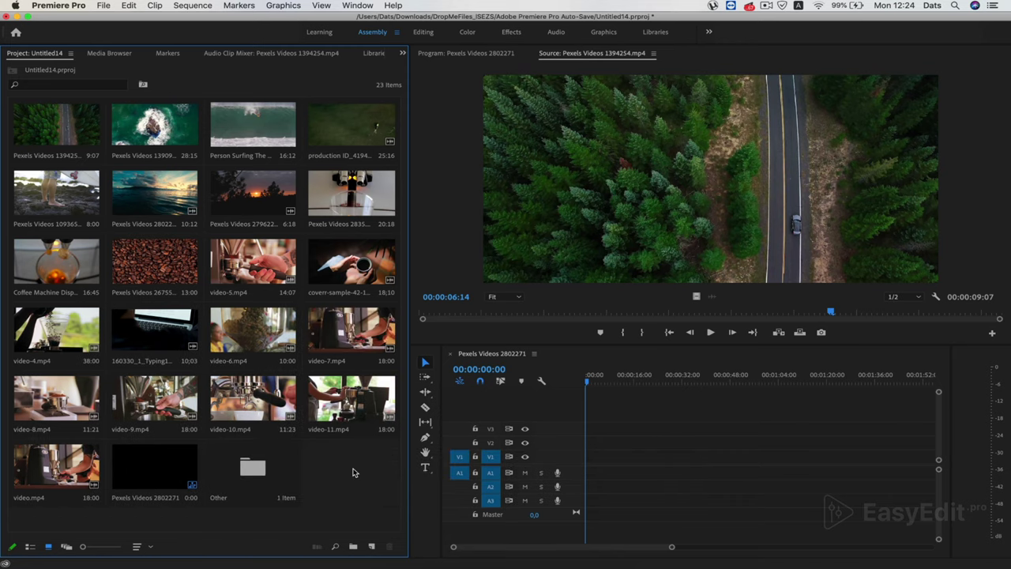
pyautogui.moveTo(132, 328); pyautogui.dragTo(238, 459)
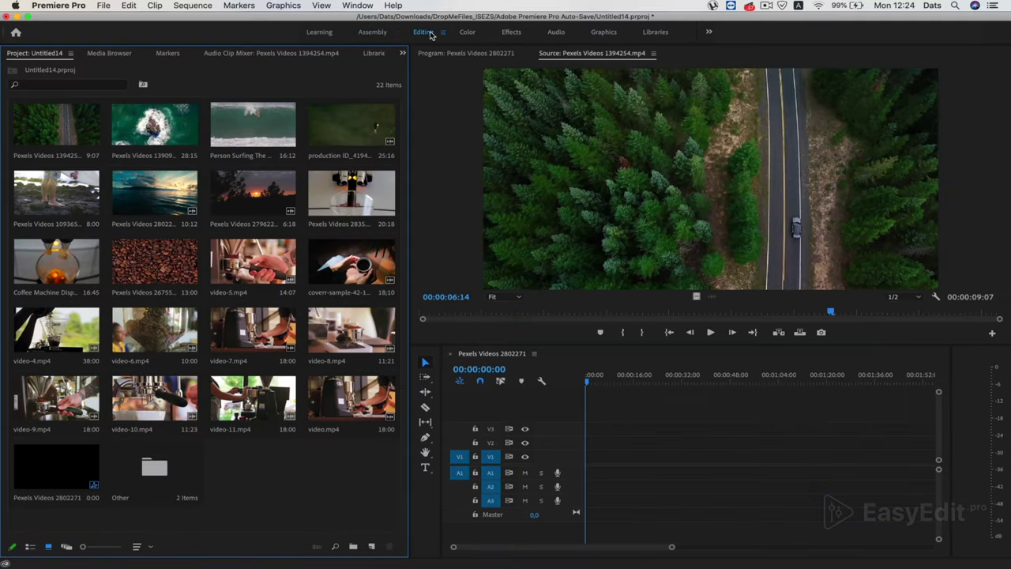
# Step: Return to the Editing workspace and load Pexels Videos 1394254 into the Source monitor
pyautogui.click(427, 33)
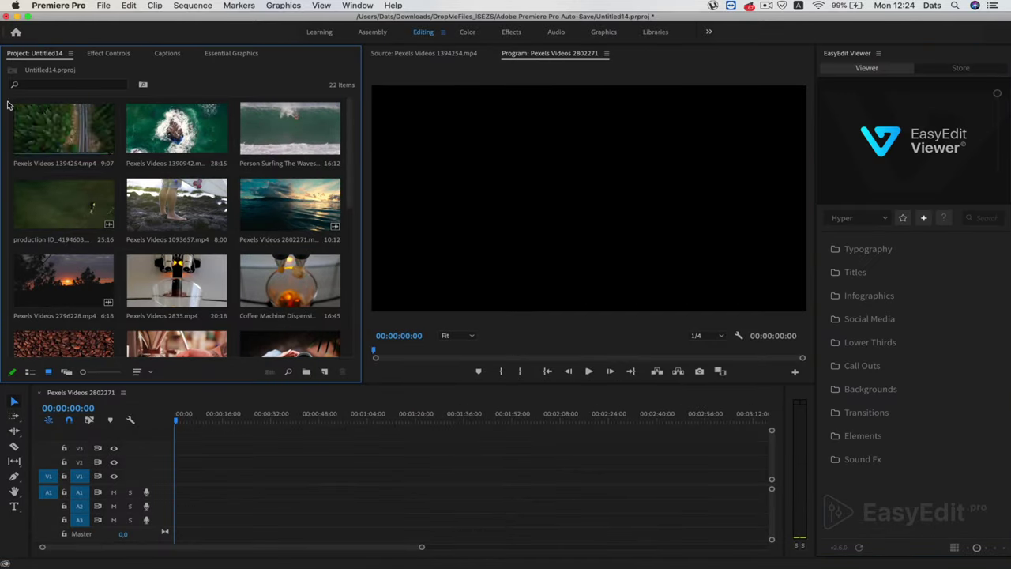
pyautogui.moveTo(10, 106); pyautogui.dragTo(98, 278)
pyautogui.click(28, 141)
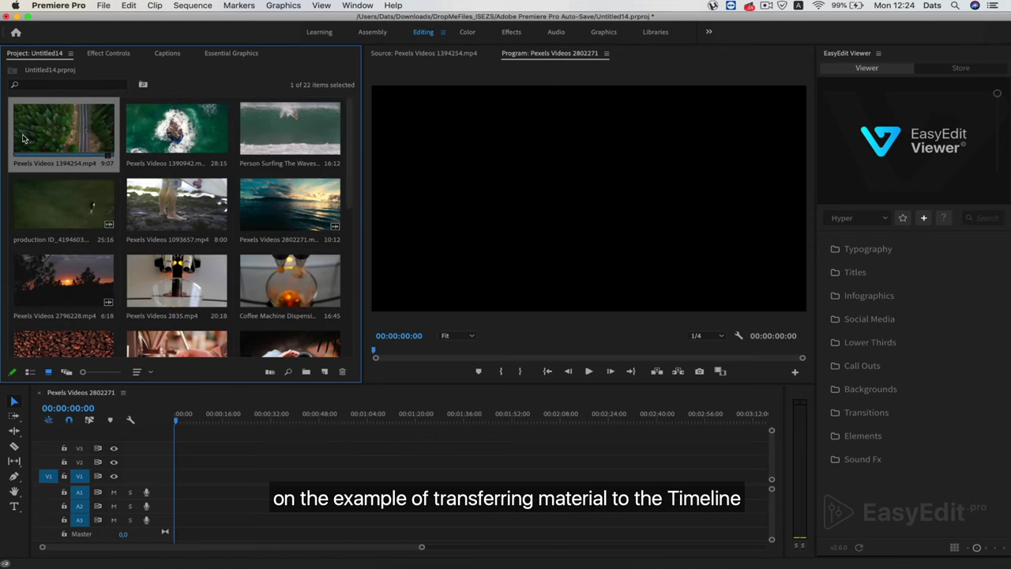
pyautogui.moveTo(26, 139); pyautogui.dragTo(385, 209)
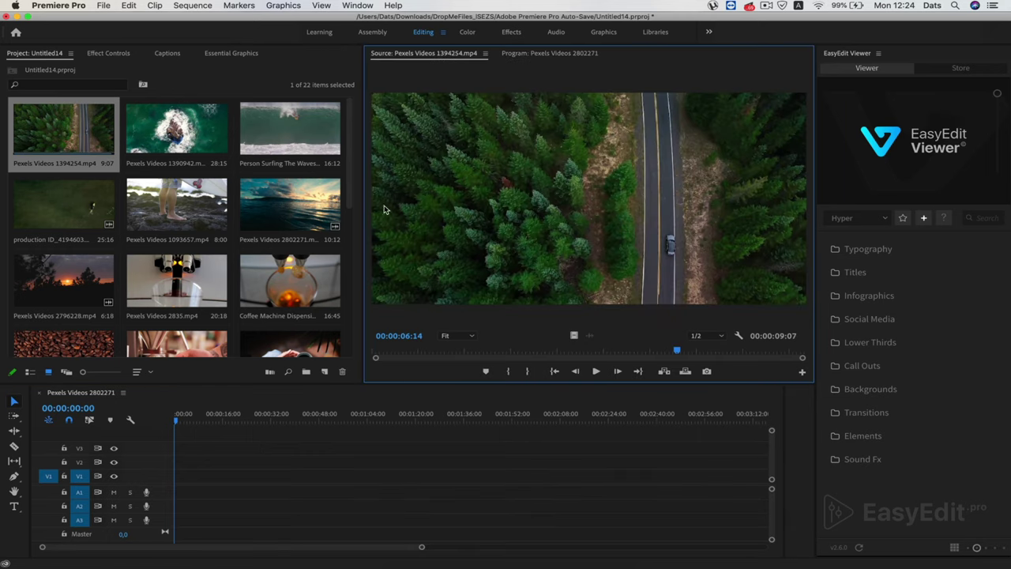
# Step: Mark In at 03:20 and Out at 05:19, then place the range at the sequence start
pyautogui.moveTo(553, 353); pyautogui.dragTo(550, 348)
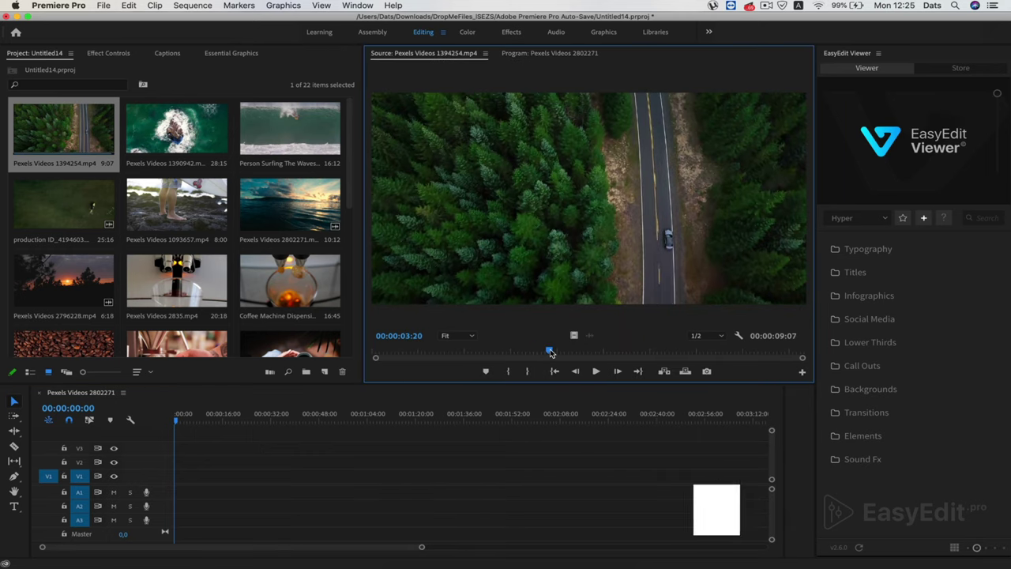
pyautogui.press('i')
pyautogui.click(640, 351)
pyautogui.press('o')
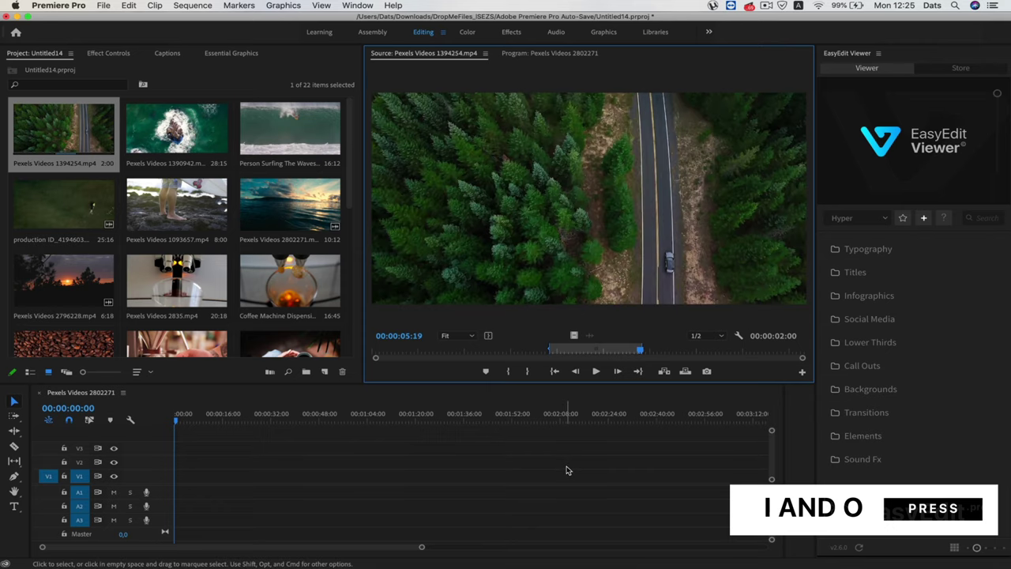
pyautogui.press('.')
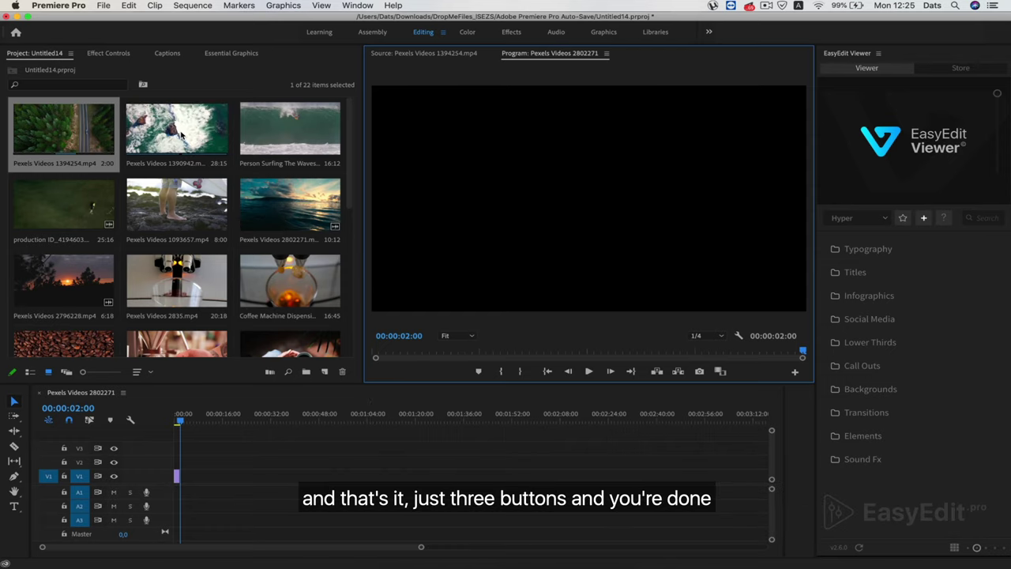
# Step: Mark 09:10 to 13:14 of Pexels Videos 1390942 and insert it into the sequence
pyautogui.doubleClick(149, 140)
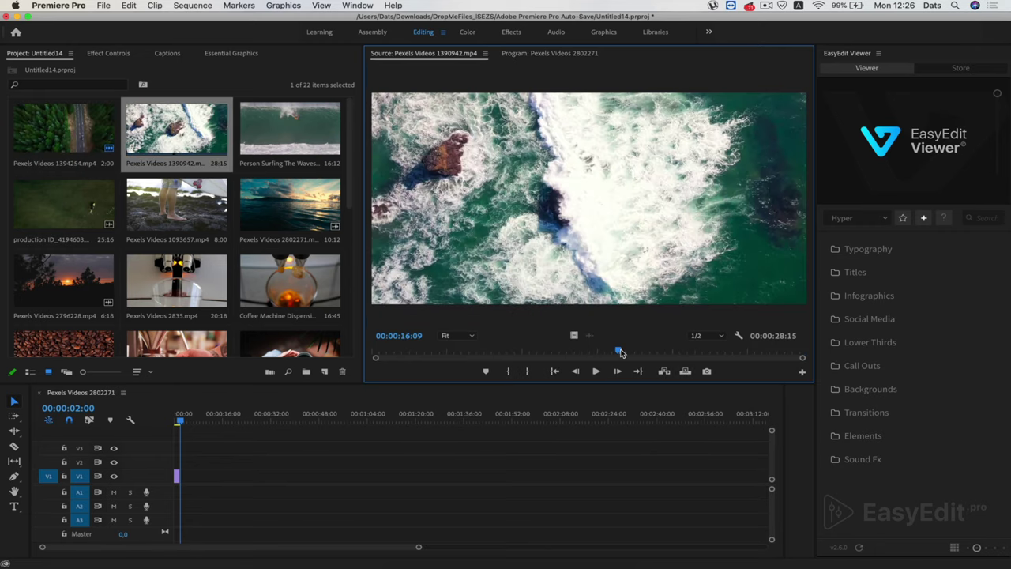
pyautogui.moveTo(621, 353); pyautogui.dragTo(576, 353)
pyautogui.click(516, 369)
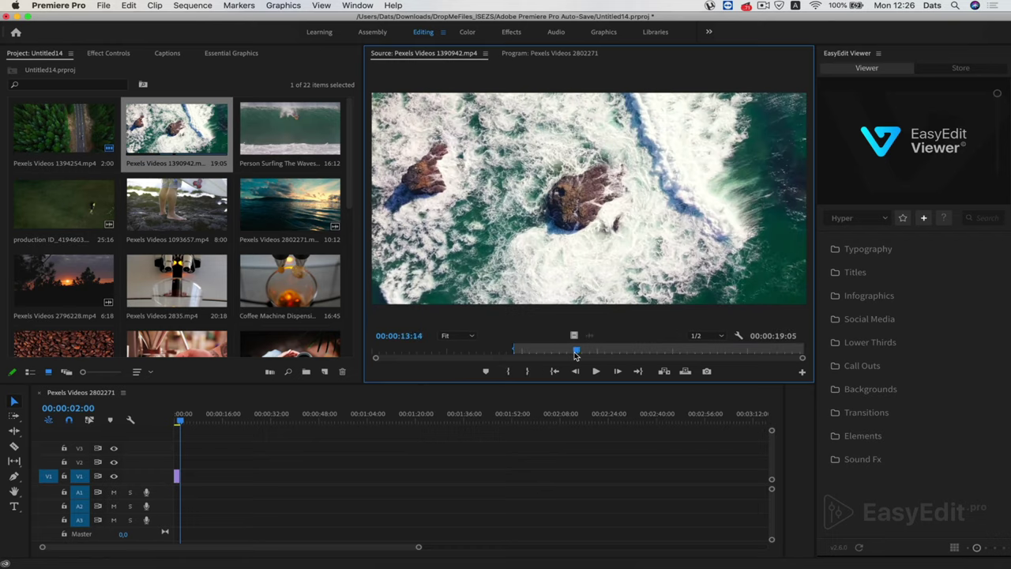
pyautogui.press('o')
pyautogui.press(',')
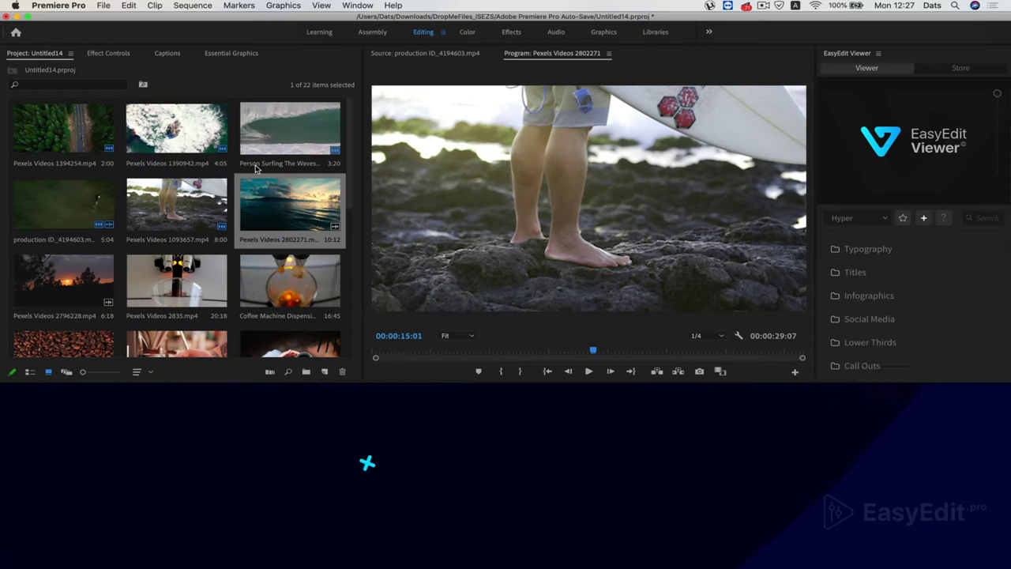
pyautogui.scroll(-3, 261, 226)
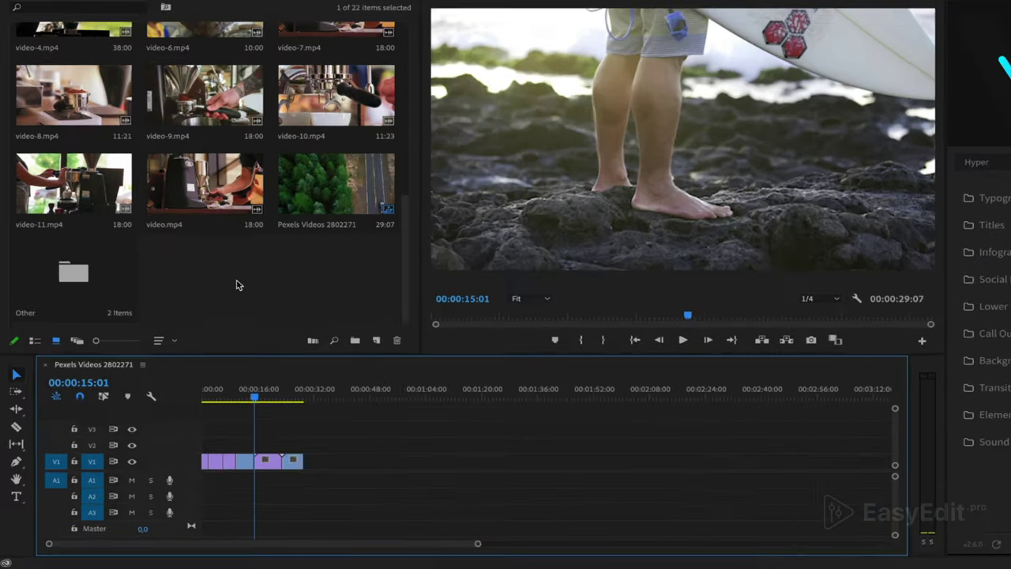
# Step: Create a 1920×1080, 29.97 fps Adjustment Layer from the Project panel's New Item menu
pyautogui.rightClick(205, 323)
pyautogui.moveTo(446, 290)
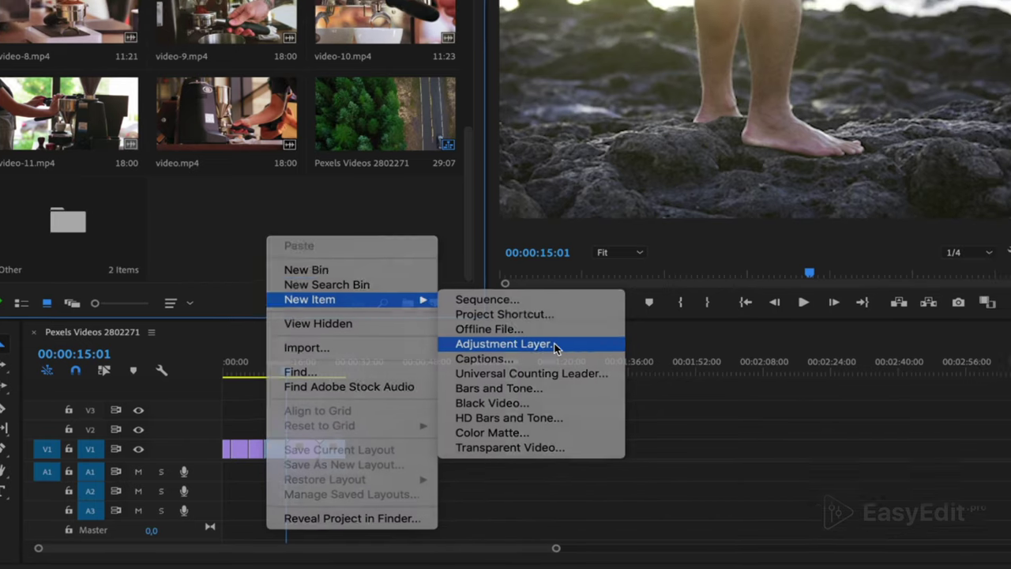
pyautogui.click(576, 335)
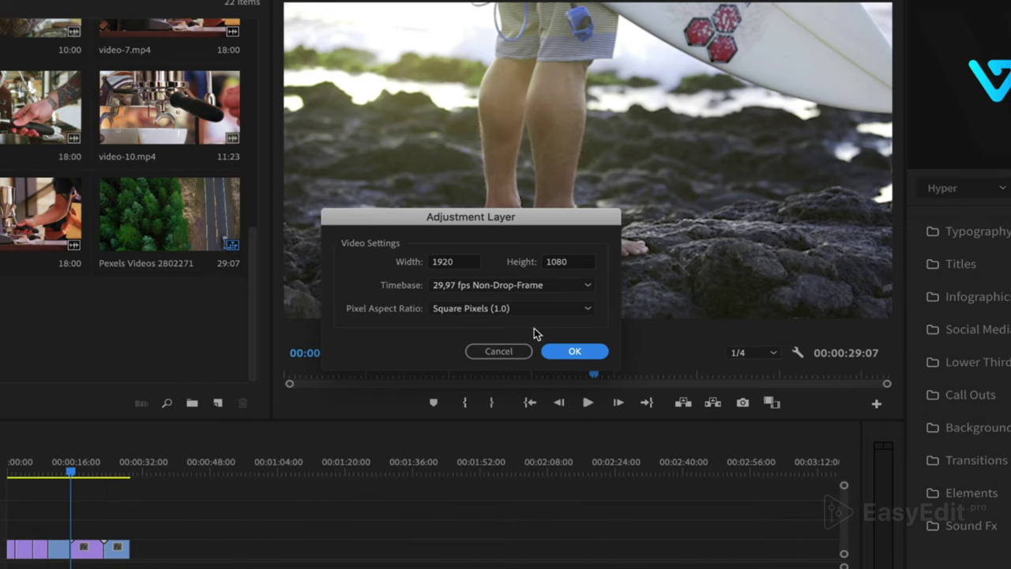
pyautogui.click(562, 353)
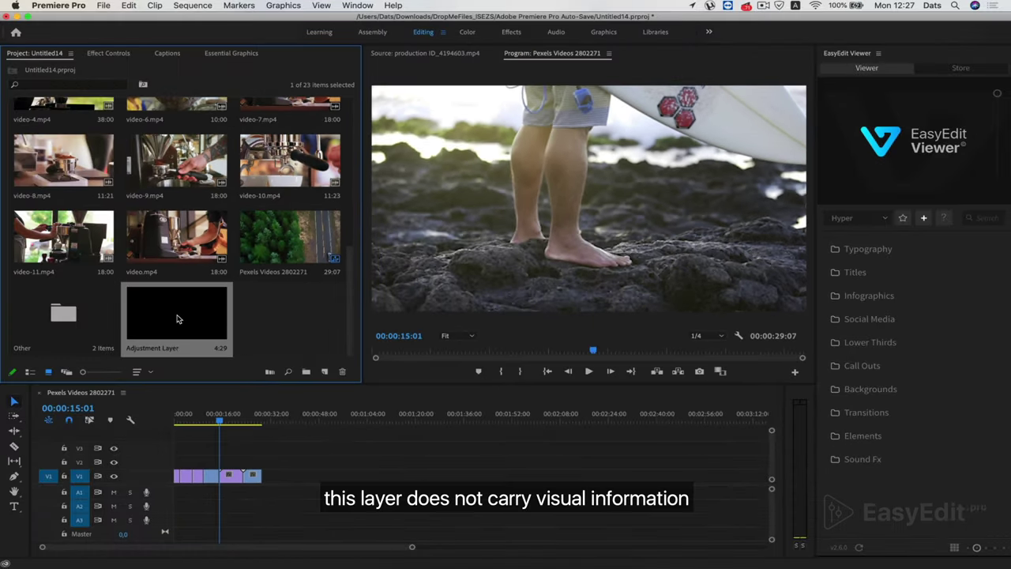
# Step: Place the Adjustment Layer on V2 at 0, extend it to V1's end, and show Effect Controls
pyautogui.moveTo(224, 351); pyautogui.dragTo(194, 464)
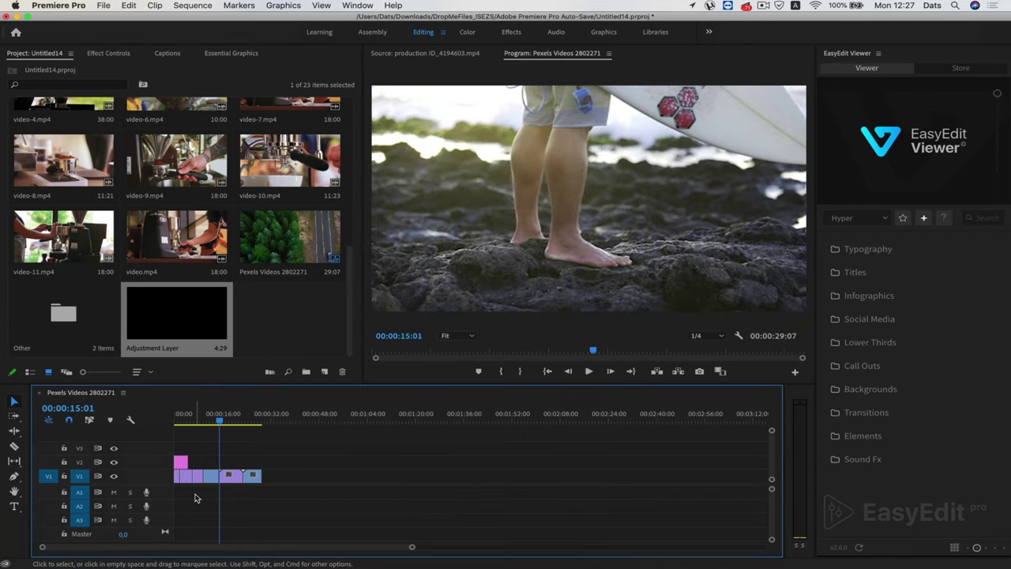
pyautogui.press('=')
pyautogui.press('=')
pyautogui.moveTo(229, 460); pyautogui.dragTo(526, 460)
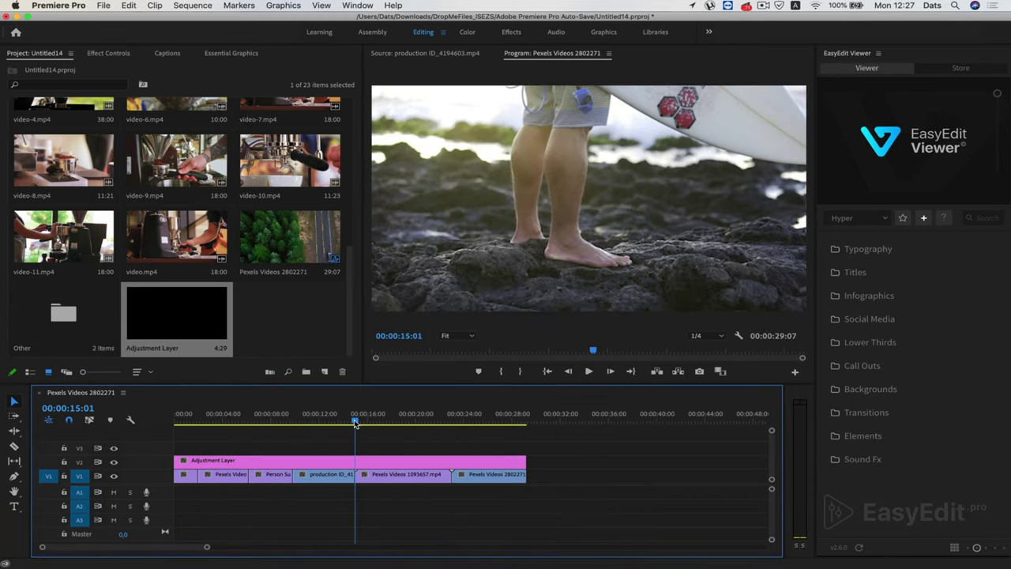
pyautogui.moveTo(355, 422); pyautogui.dragTo(361, 423)
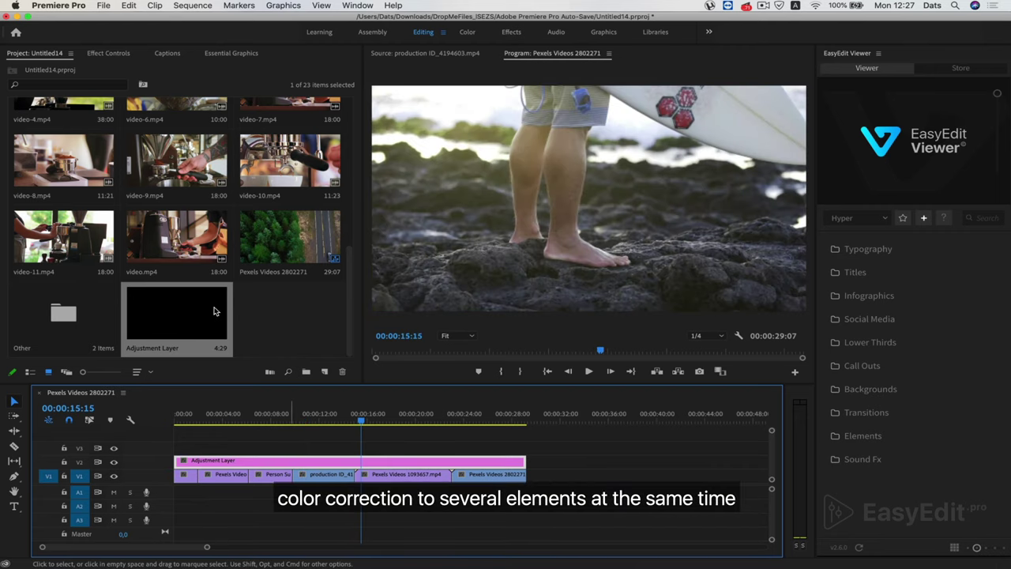
pyautogui.click(118, 54)
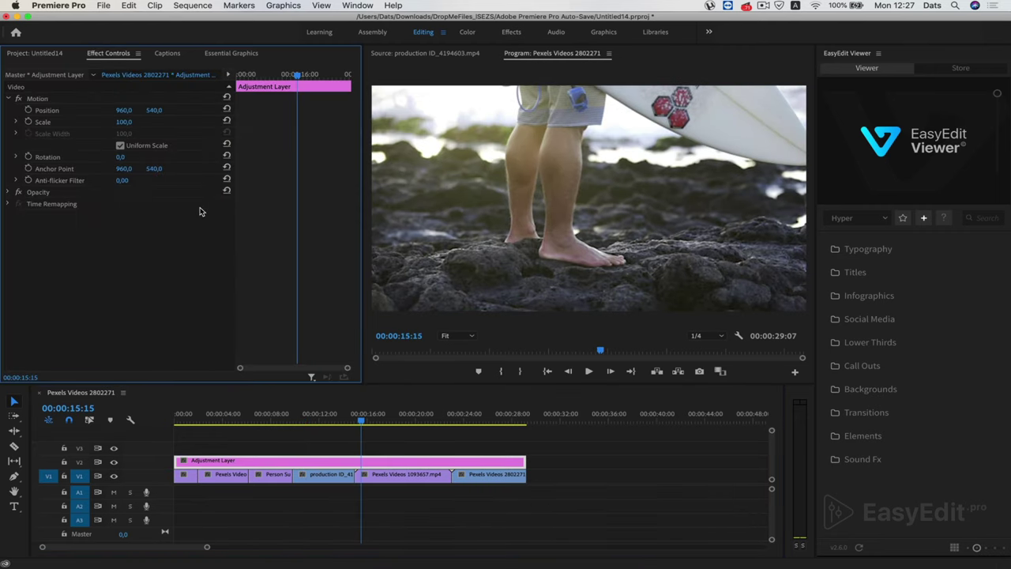
# Step: In the Color workspace, browse Lumetri Creative looks to preview Fuji F125 Kodak 2393
pyautogui.click(467, 32)
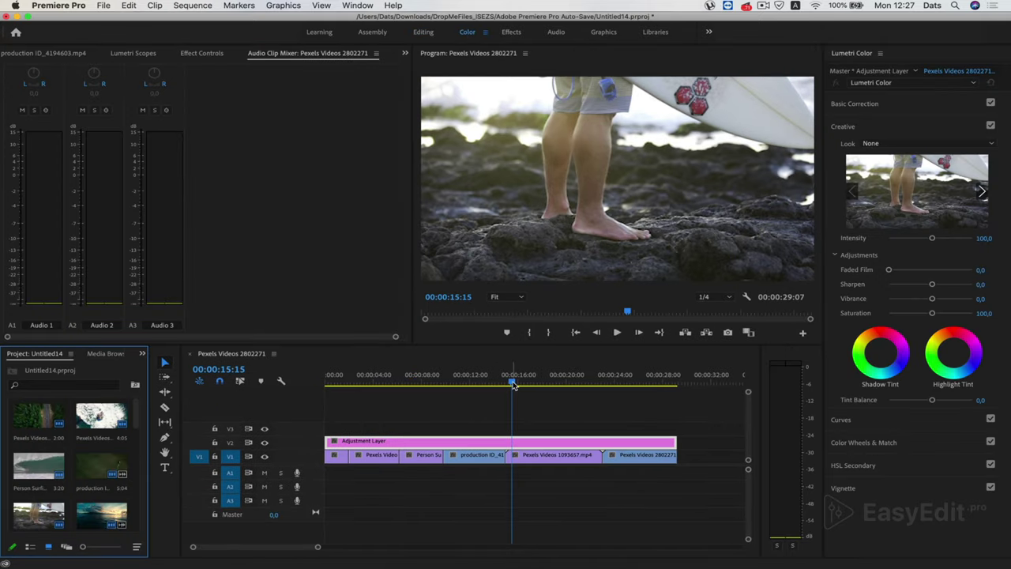
pyautogui.moveTo(513, 385); pyautogui.dragTo(559, 382)
pyautogui.click(981, 192)
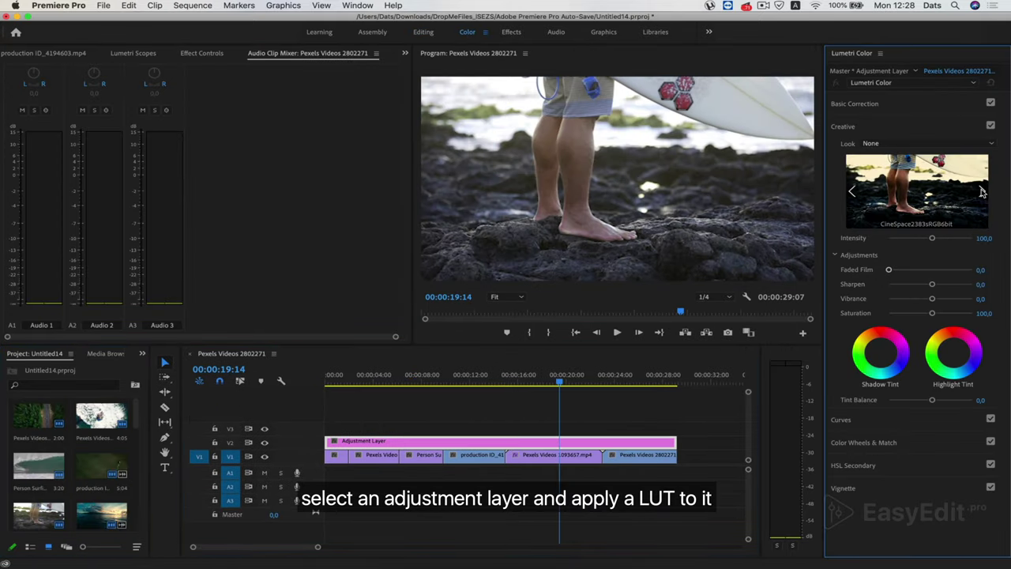
pyautogui.click(981, 191)
pyautogui.click(982, 191)
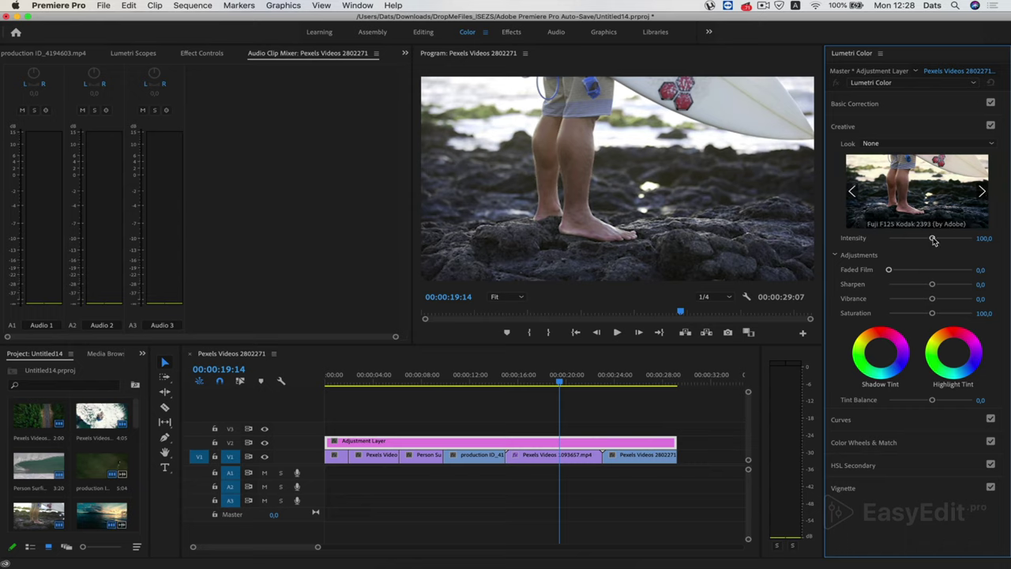
pyautogui.moveTo(932, 240); pyautogui.dragTo(950, 240)
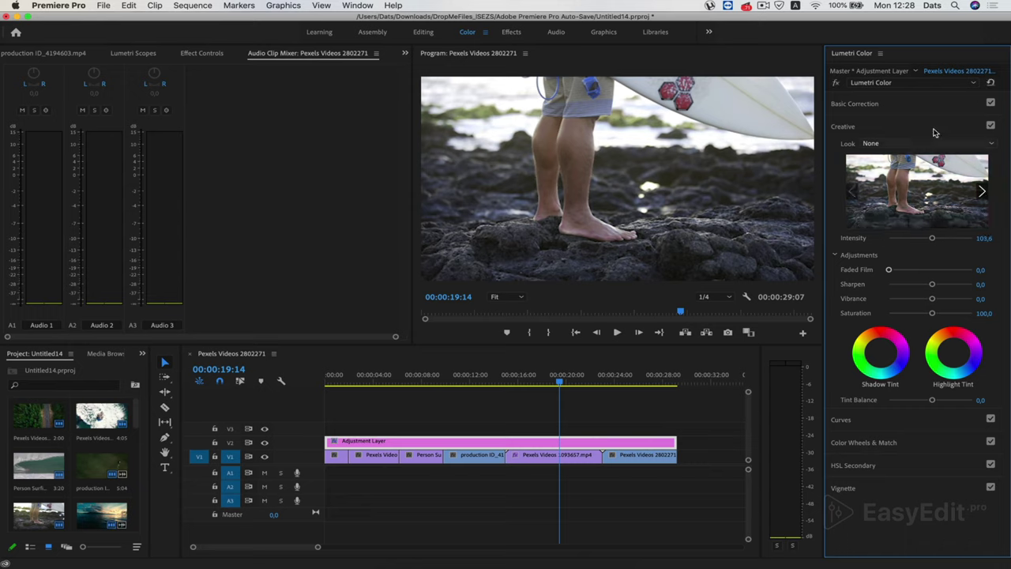
# Step: Apply the Fuji F125 Kodak 2393 look to the Adjustment Layer at 87,8 intensity
pyautogui.click(980, 193)
pyautogui.click(980, 193)
pyautogui.click(980, 194)
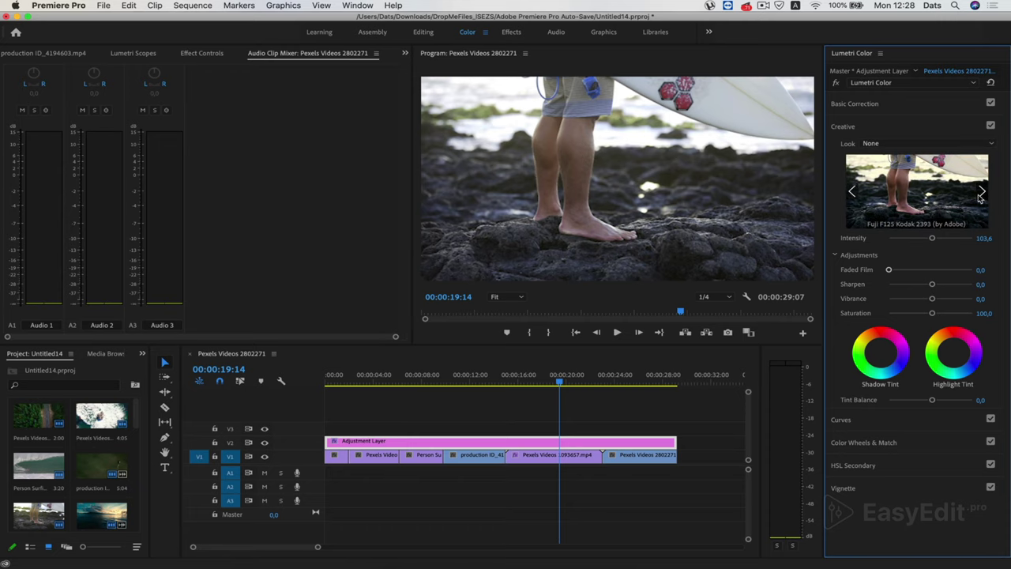
pyautogui.click(928, 203)
pyautogui.moveTo(933, 241)
pyautogui.mouseDown()
pyautogui.moveTo(915, 242)
pyautogui.moveTo(925, 246)
pyautogui.mouseUp()
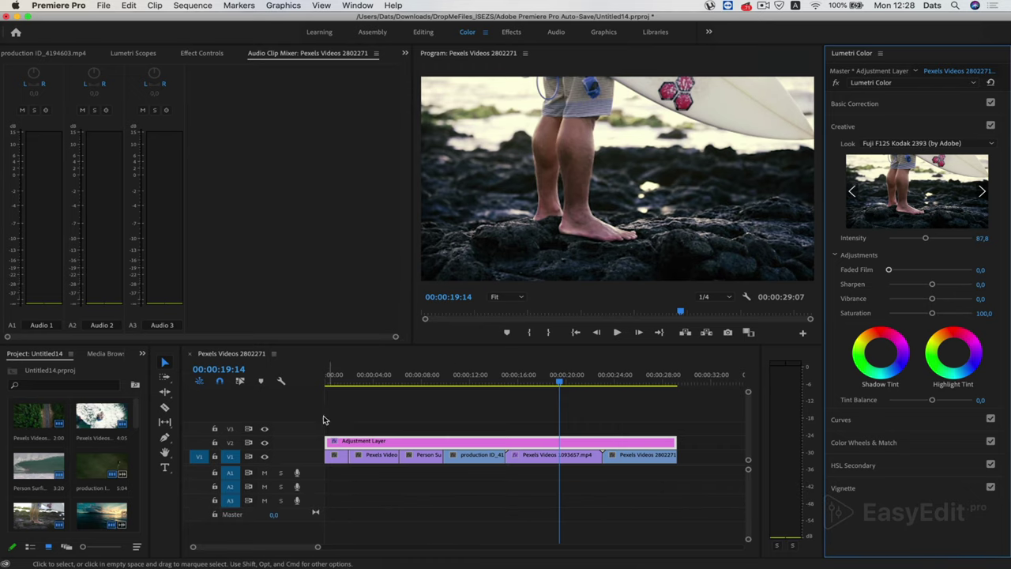
pyautogui.moveTo(514, 395); pyautogui.dragTo(366, 428)
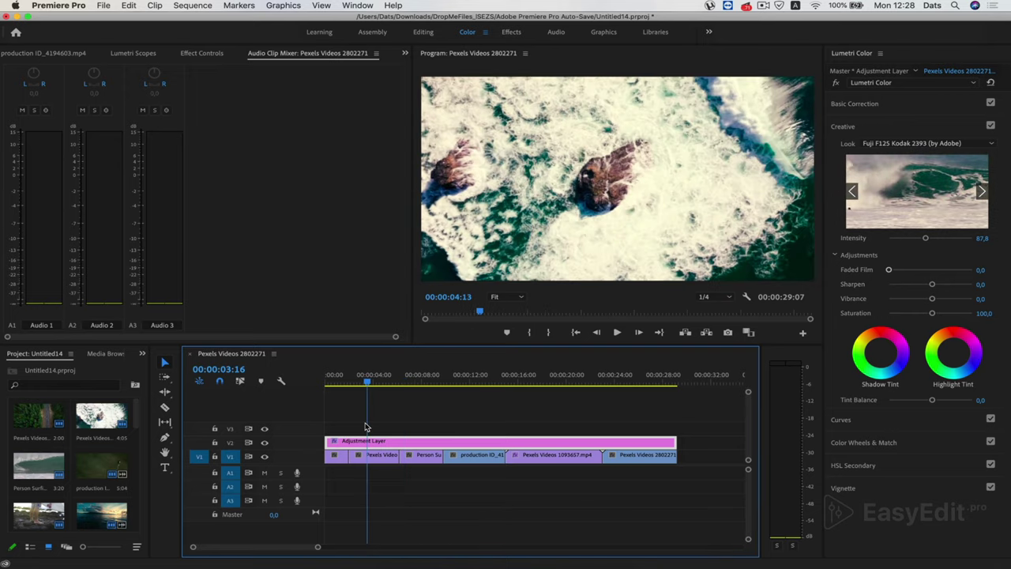
# Step: Scale the first forest-road clip to frame size
pyautogui.click(335, 385)
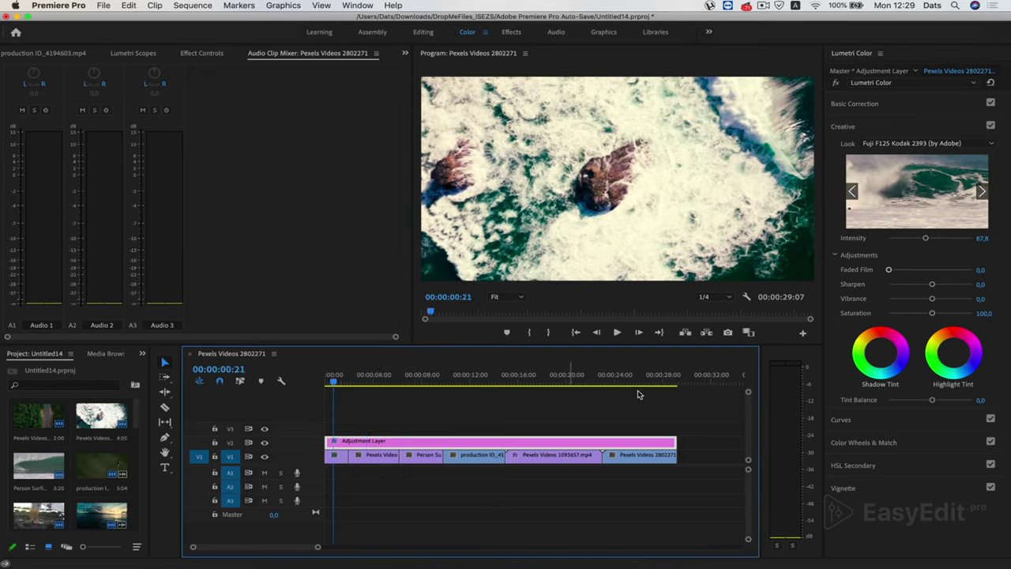
pyautogui.click(334, 385)
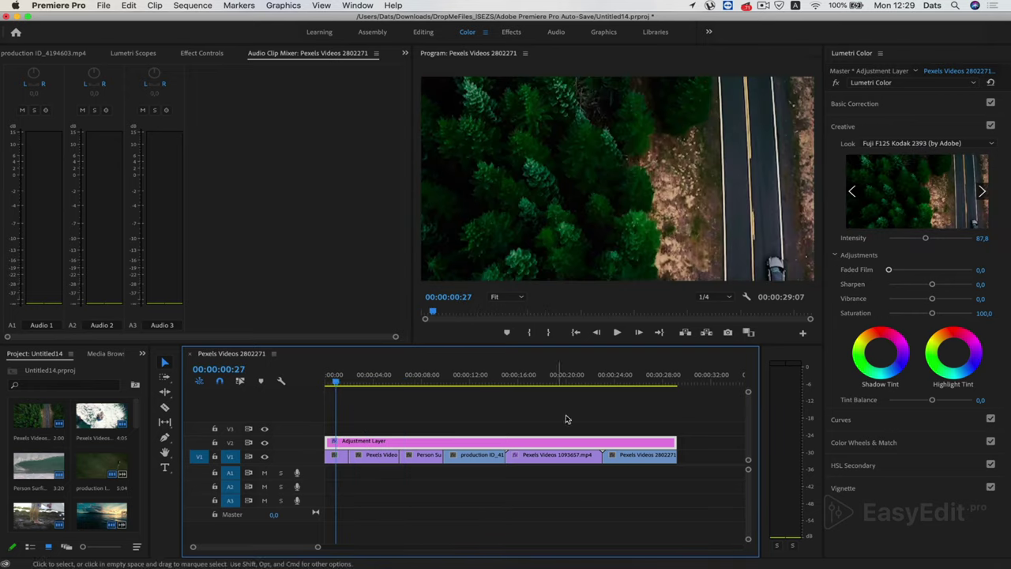
pyautogui.rightClick(339, 461)
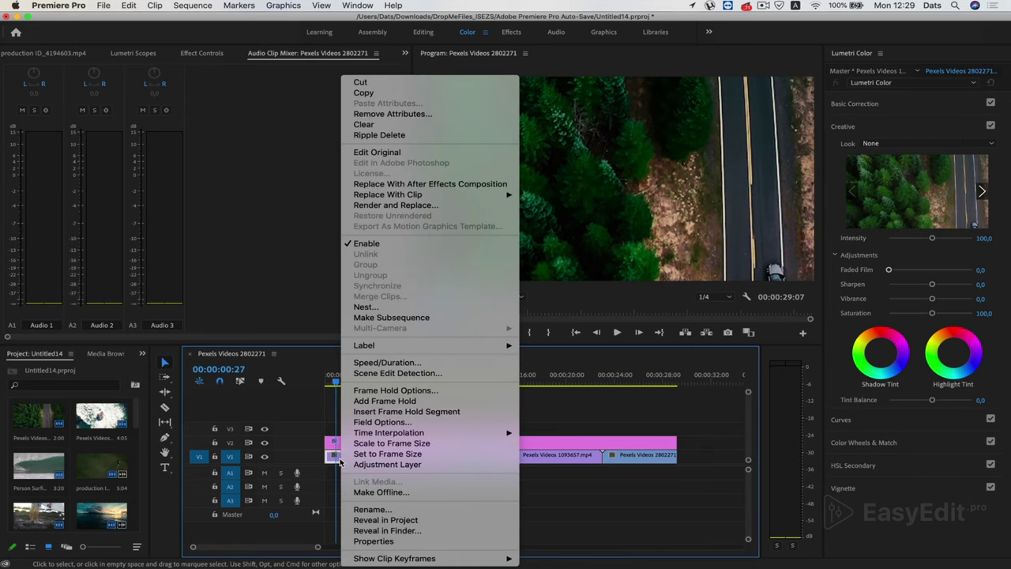
pyautogui.click(388, 443)
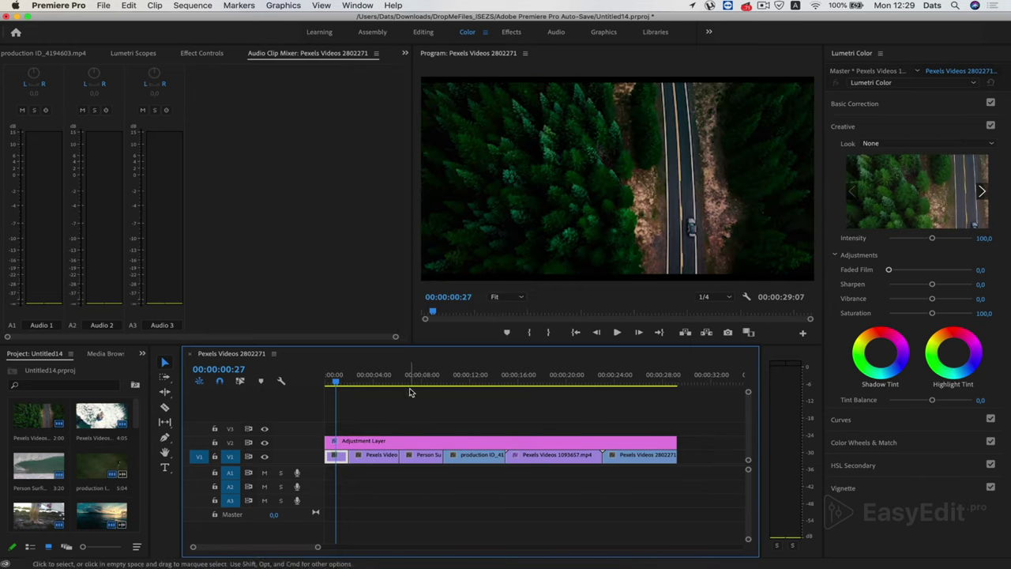
pyautogui.click(369, 382)
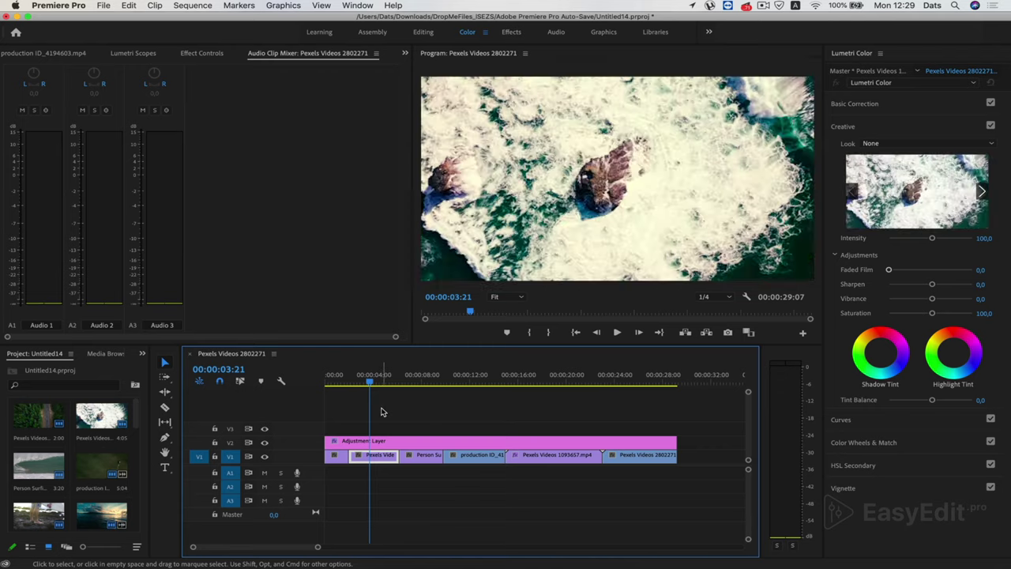
# Step: Search 'crop' in Effects, apply Crop to the Adjustment Layer, and return to Editing
pyautogui.click(511, 33)
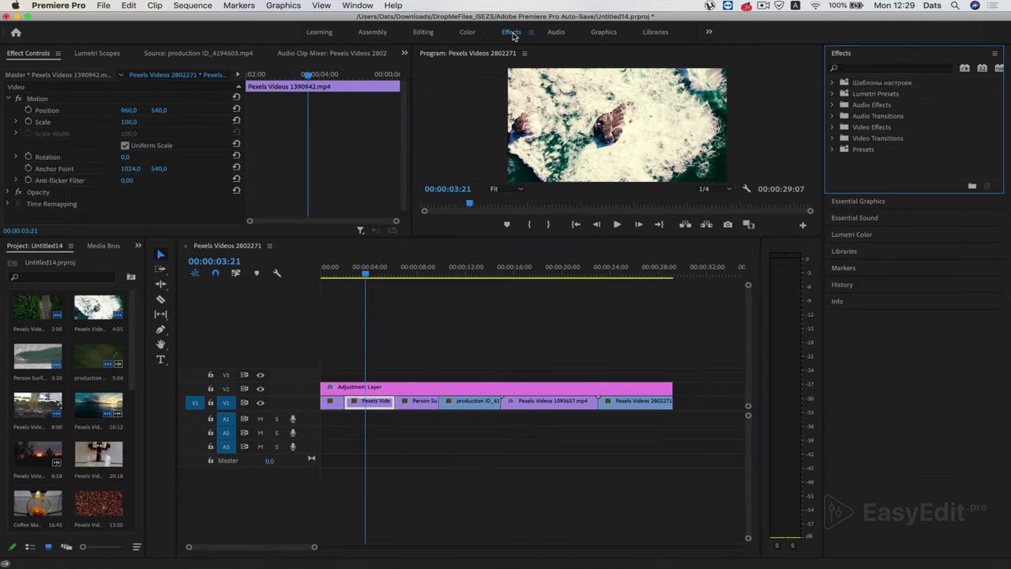
pyautogui.click(901, 68)
pyautogui.write('crop')
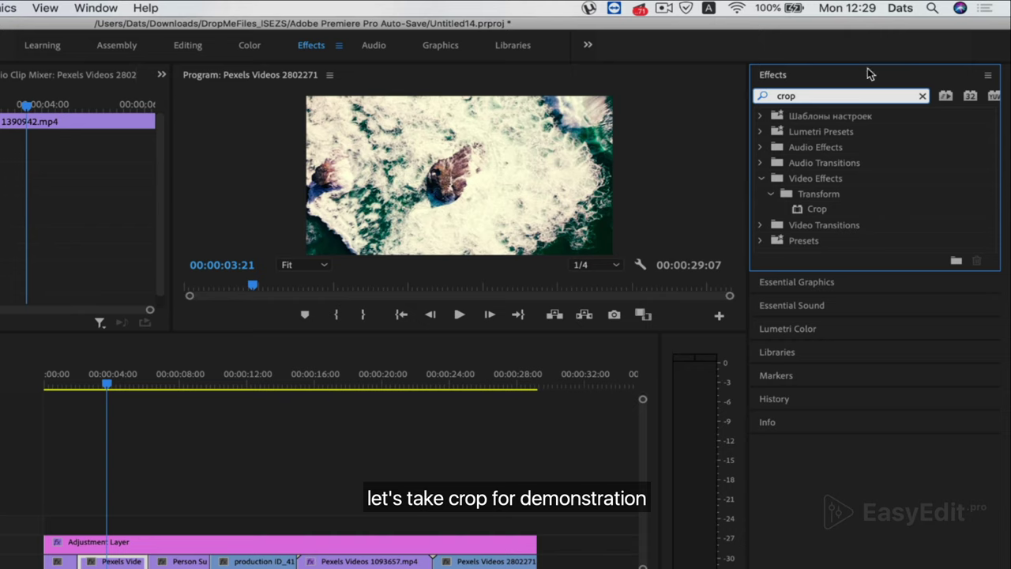
pyautogui.click(798, 214)
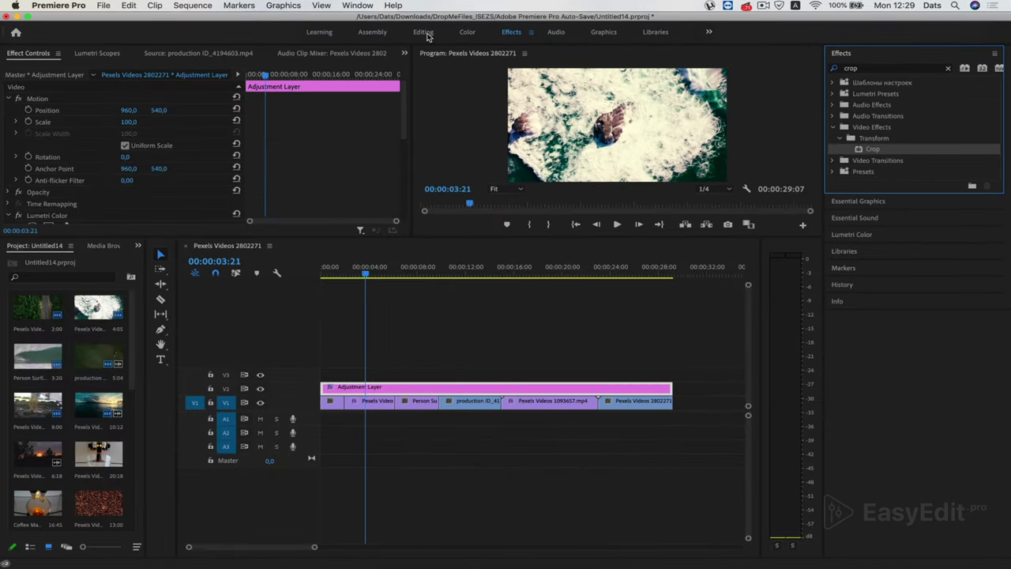
pyautogui.click(425, 33)
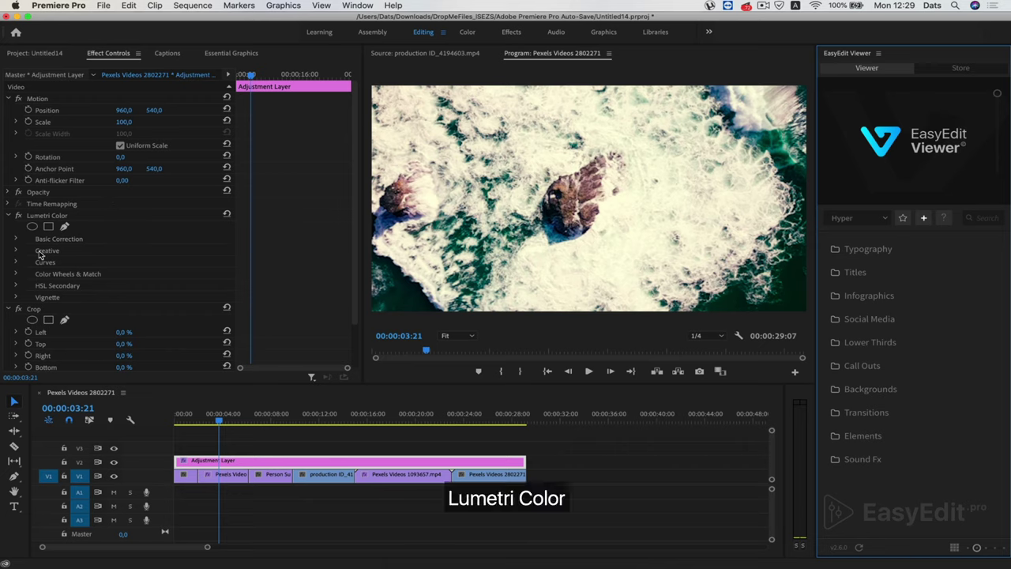
# Step: Crop the adjustment layer 8% at top and bottom in Lumetri Color's Crop settings
pyautogui.scroll(-1, 40, 254)
pyautogui.click(14, 230)
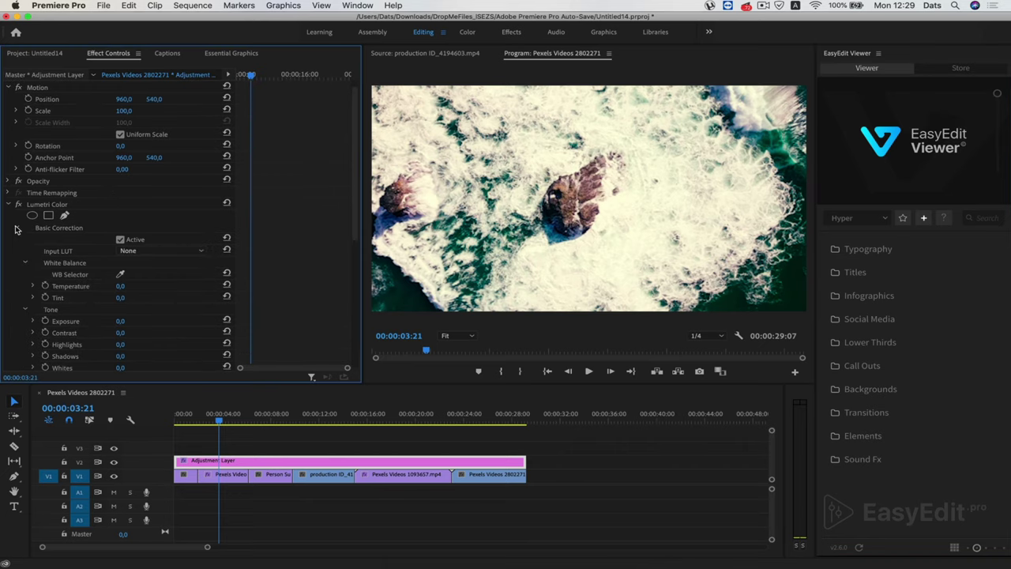
pyautogui.click(14, 229)
pyautogui.scroll(-3, 15, 344)
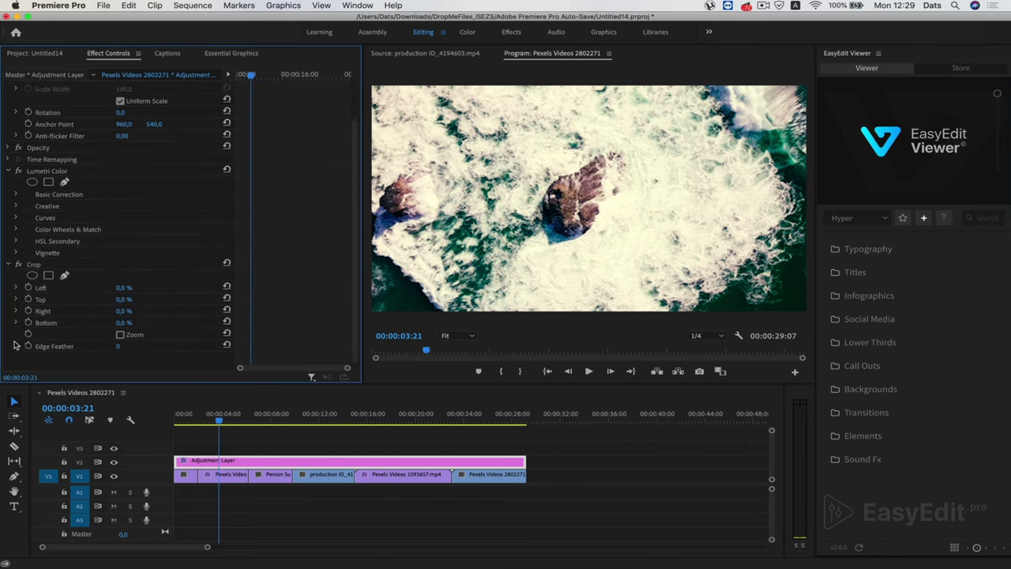
pyautogui.moveTo(124, 283)
pyautogui.mouseDown()
pyautogui.moveTo(158, 283)
pyautogui.moveTo(133, 283)
pyautogui.mouseUp()
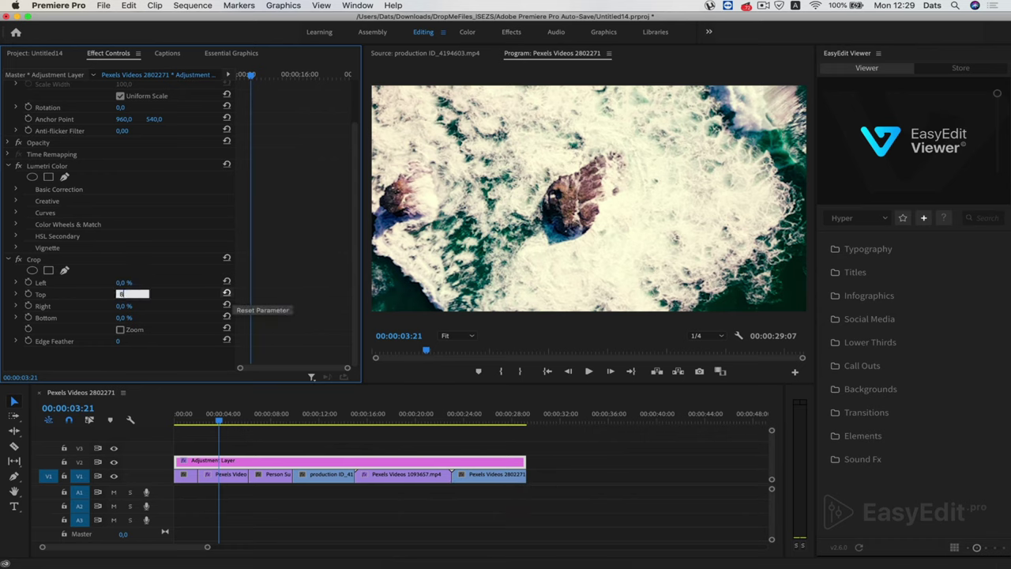
pyautogui.press('Return')
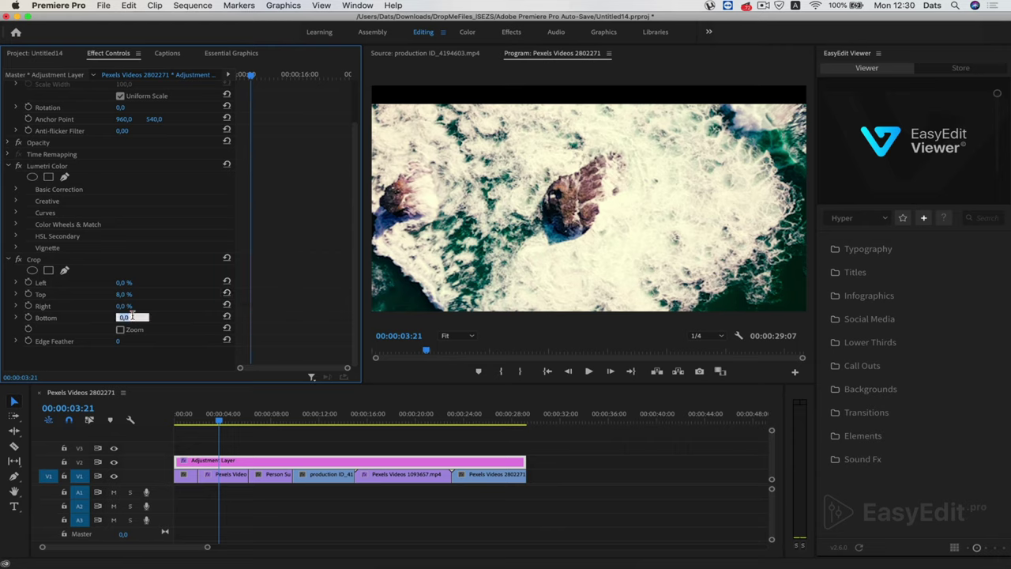
pyautogui.write('8')
pyautogui.press('Return')
# Step: Play the sequence from the Timeline to preview the letterbox, then stop
pyautogui.click(218, 420)
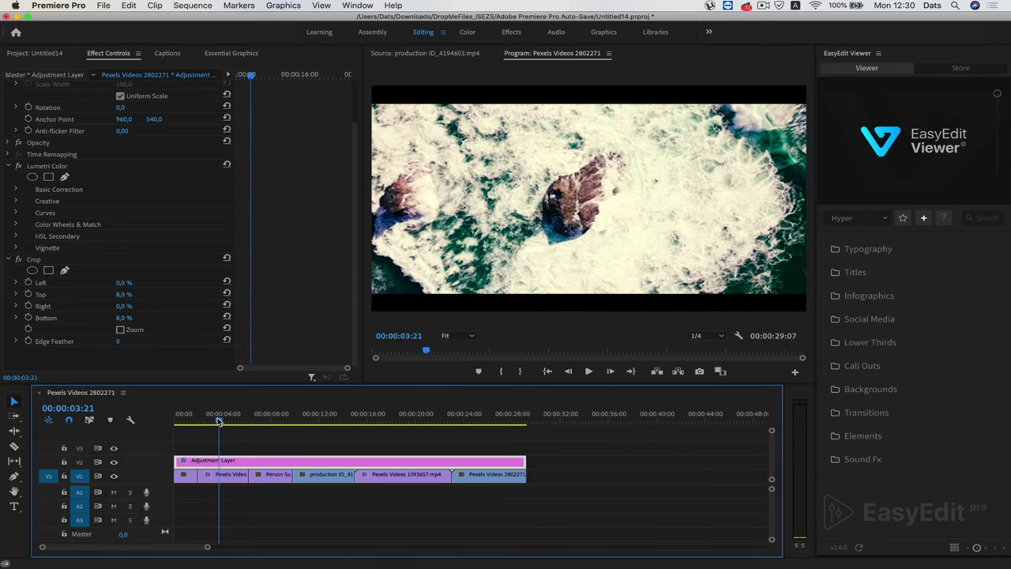
pyautogui.press('space')
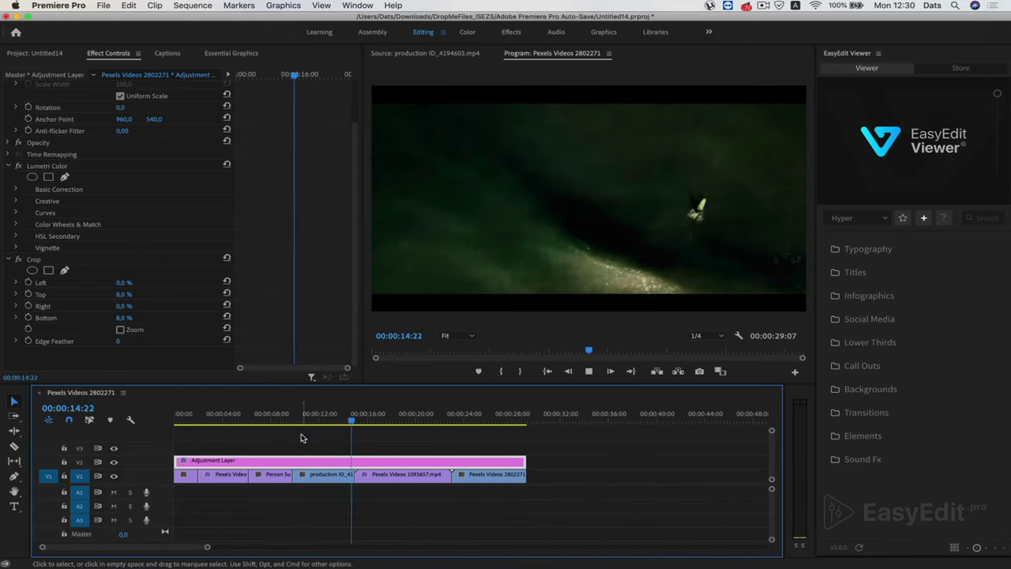
pyautogui.press('space')
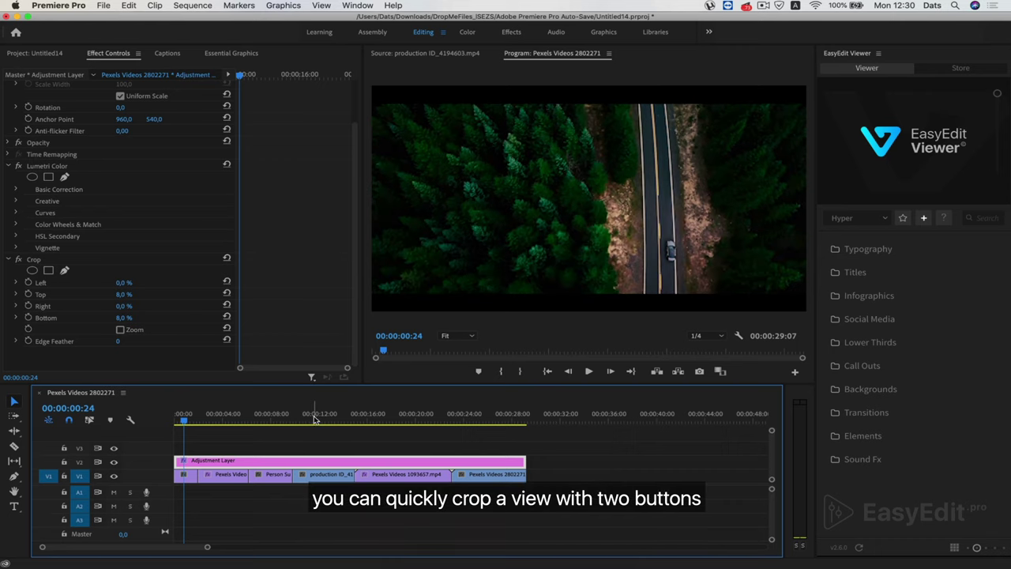
# Step: Lock the V2 track and ripple-trim the ocean clip's start, and its end at 00:00:05:06
pyautogui.click(65, 463)
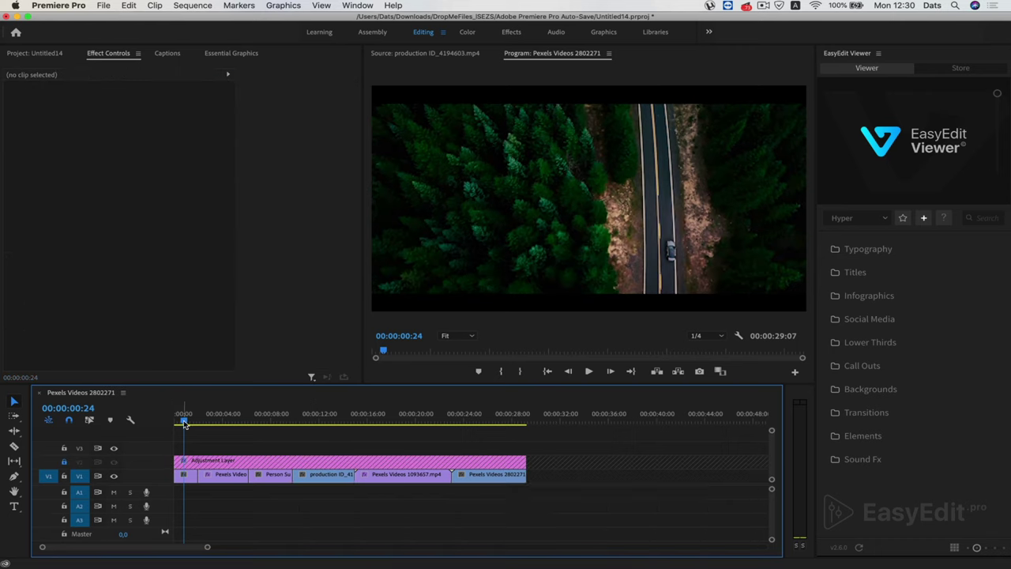
pyautogui.moveTo(184, 423); pyautogui.dragTo(204, 422)
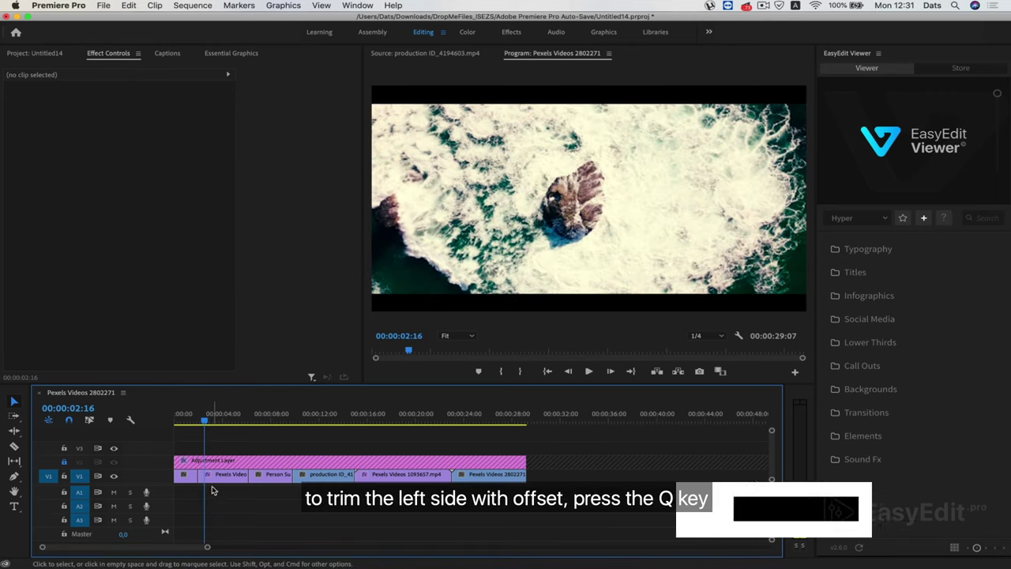
pyautogui.press('q')
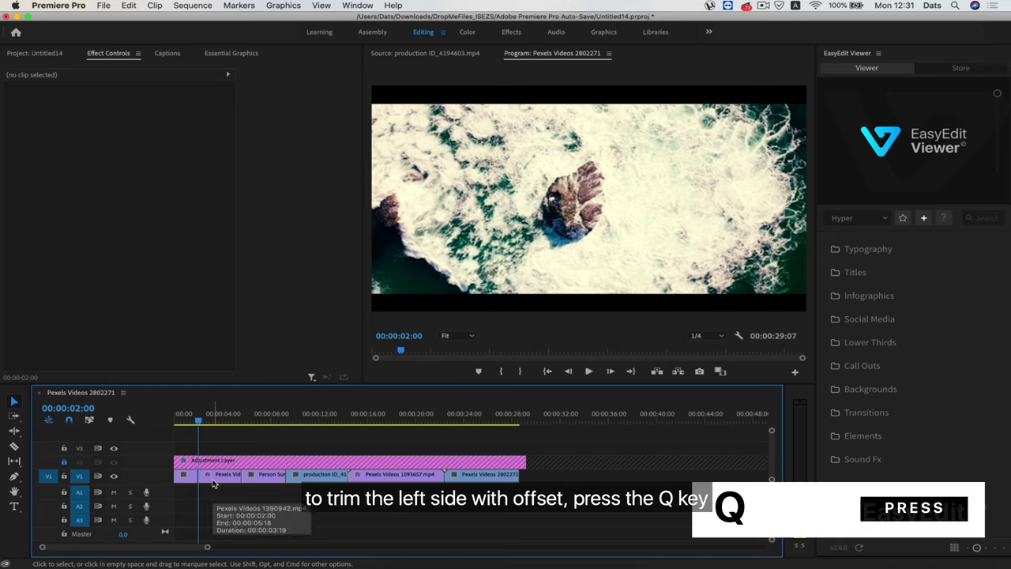
pyautogui.moveTo(199, 425); pyautogui.dragTo(239, 431)
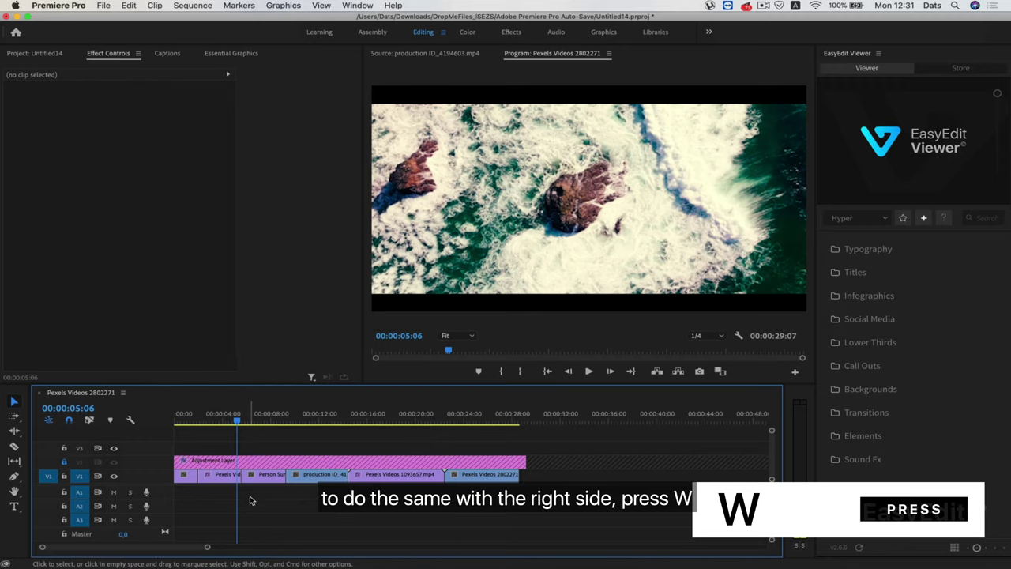
pyautogui.press('w')
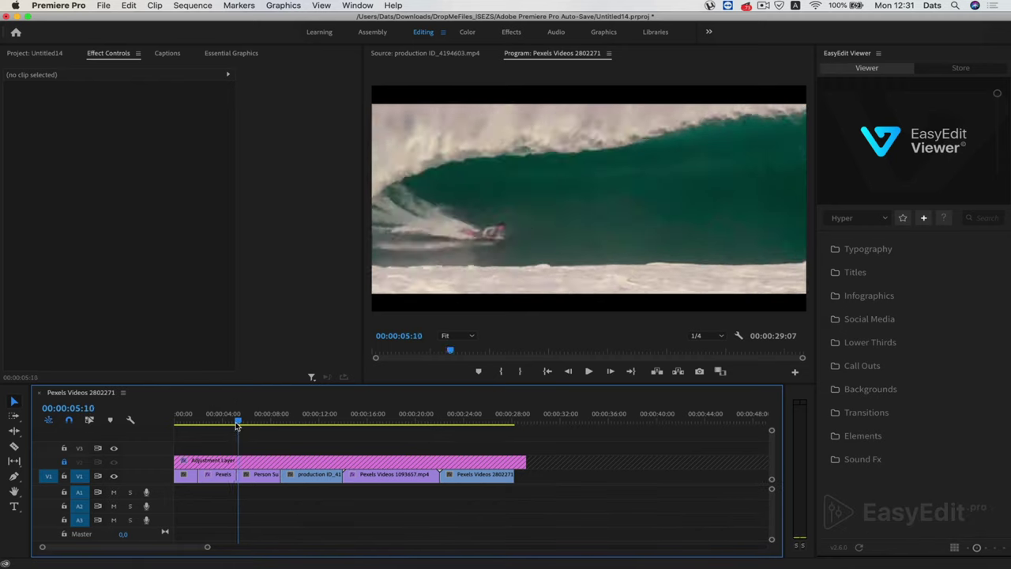
# Step: Play the sequence forward at increasing speeds, then in reverse
pyautogui.moveTo(237, 424); pyautogui.dragTo(187, 424)
pyautogui.press('l')
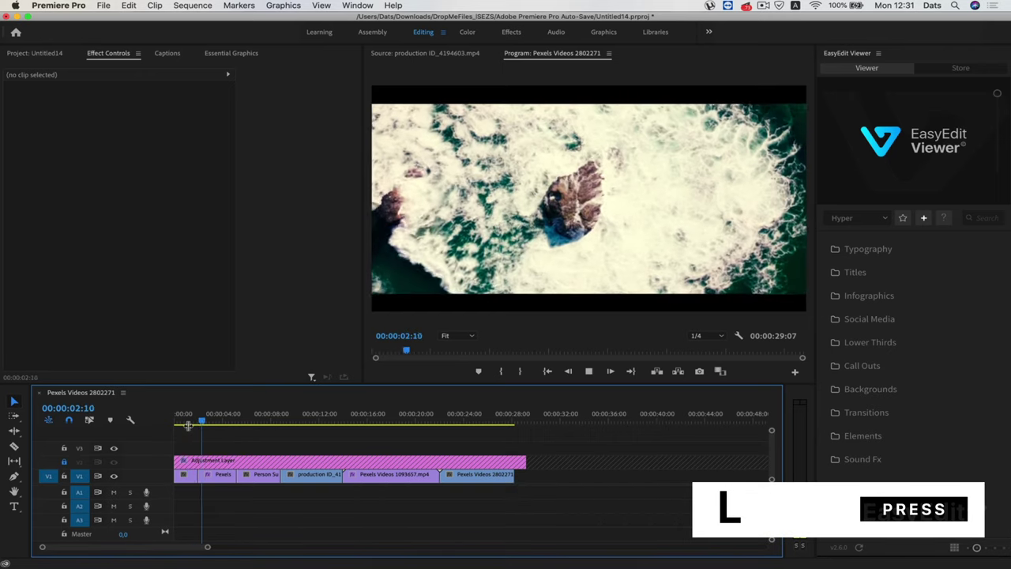
pyautogui.press('l')
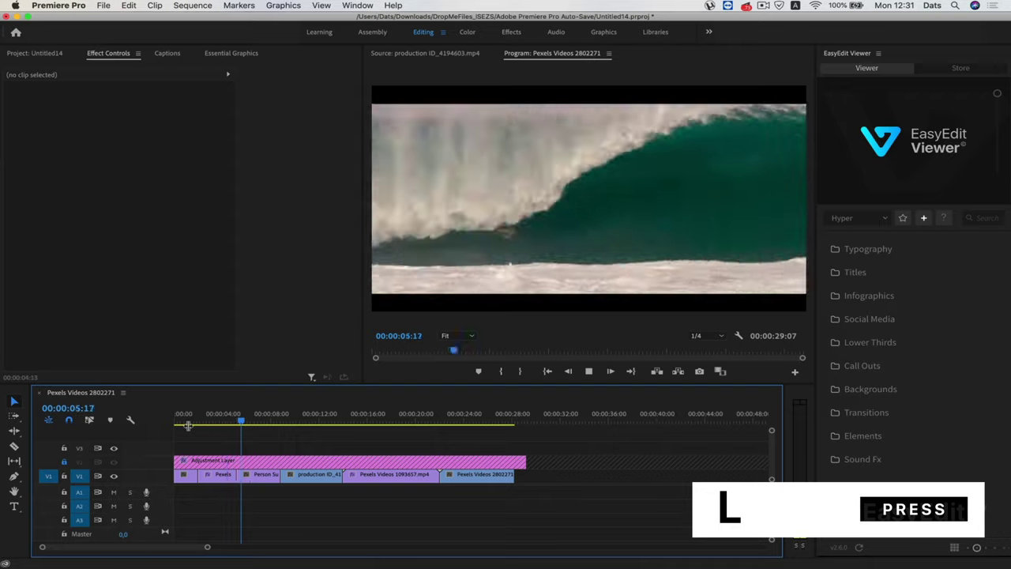
pyautogui.press('l')
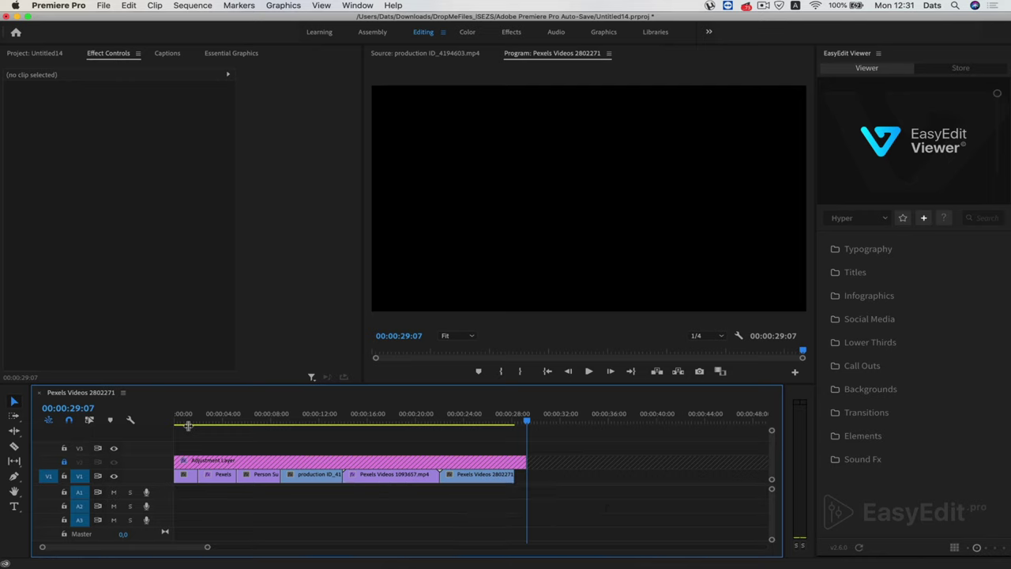
pyautogui.press('j')
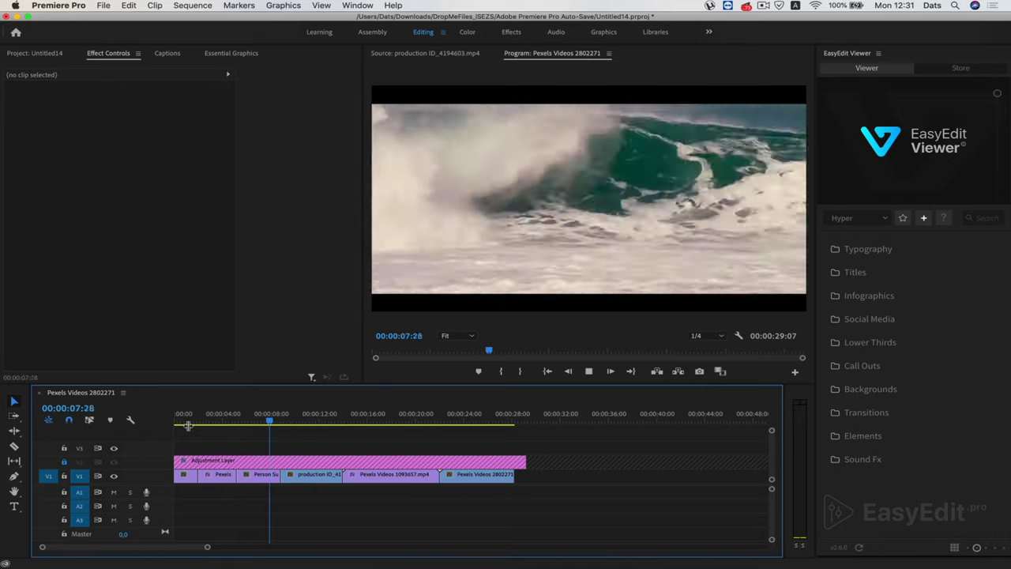
pyautogui.press('k')
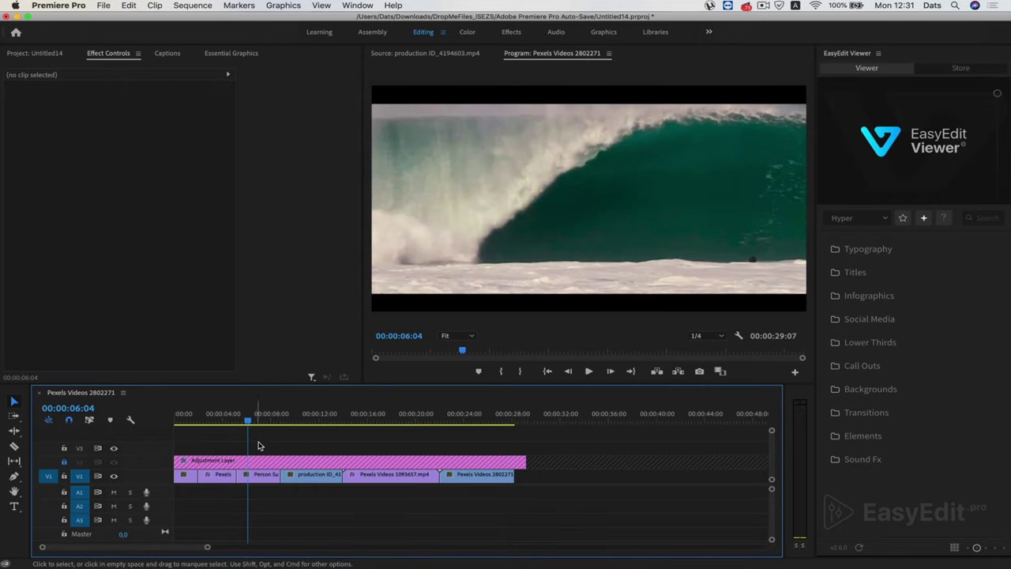
pyautogui.press('Right')
pyautogui.press('Right')
pyautogui.press('Right')
pyautogui.press('Right')
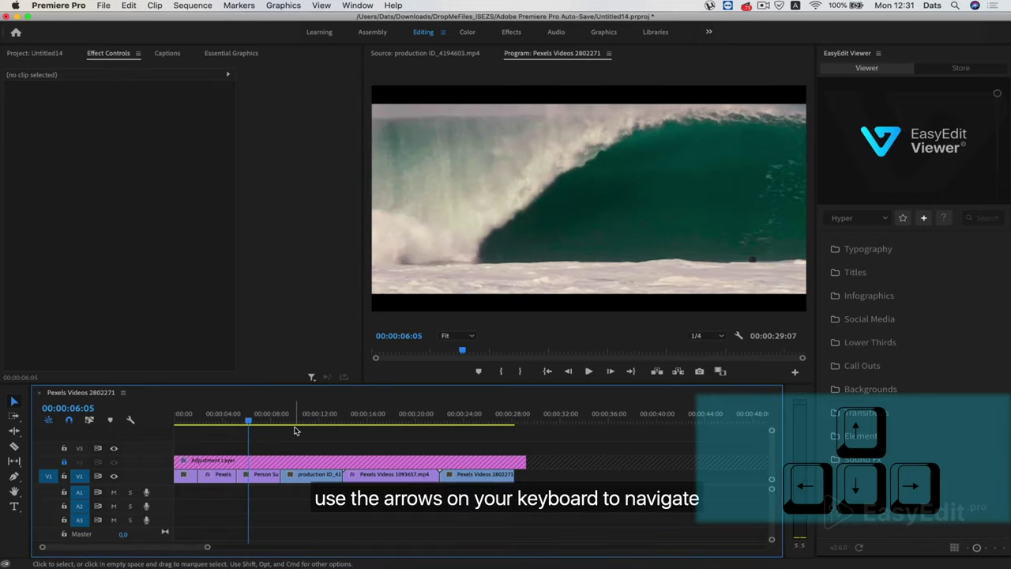
pyautogui.press('Right')
pyautogui.press('Right')
pyautogui.press('Right')
pyautogui.press('Right')
pyautogui.press('Right')
pyautogui.press('Right')
pyautogui.press('Right')
pyautogui.press('Right')
pyautogui.press('Right')
pyautogui.press('Right')
pyautogui.press('Right')
pyautogui.press('Right')
pyautogui.press('Right')
pyautogui.press('Right')
pyautogui.press('Right')
pyautogui.press('Right')
pyautogui.press('Right')
pyautogui.press('Right')
pyautogui.press('Right')
pyautogui.press('Right')
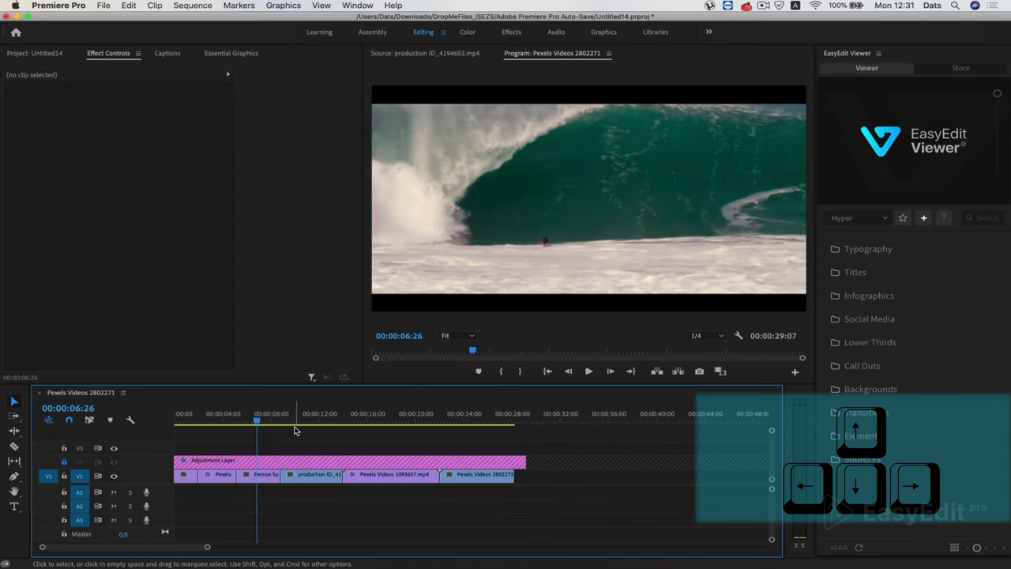
pyautogui.press('Right')
pyautogui.press('Right')
pyautogui.press('Right')
pyautogui.press('Right')
pyautogui.press('Right')
pyautogui.press('Right')
pyautogui.press('Right')
pyautogui.press('Right')
pyautogui.press('Right')
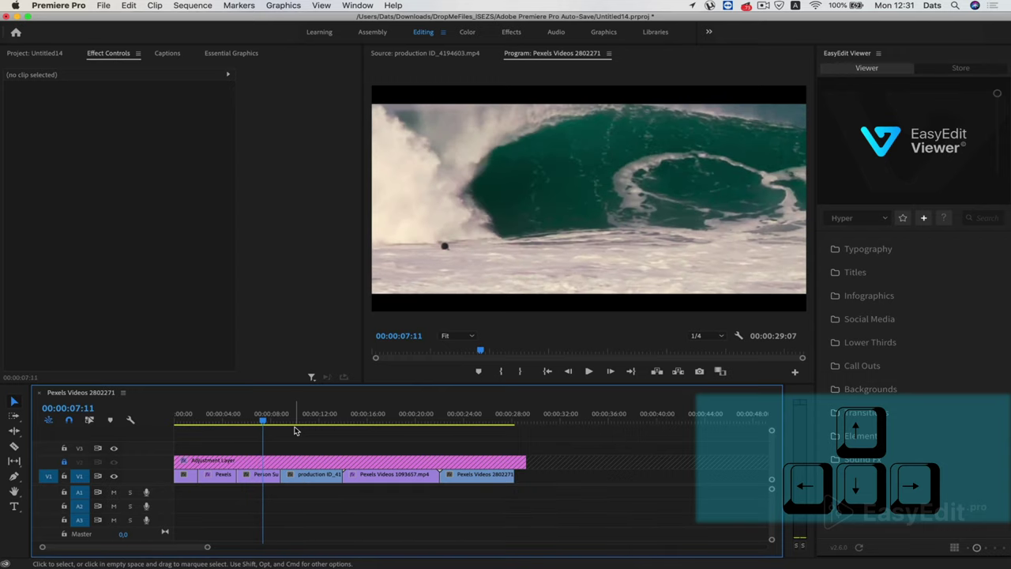
pyautogui.press('Up')
pyautogui.press('Up')
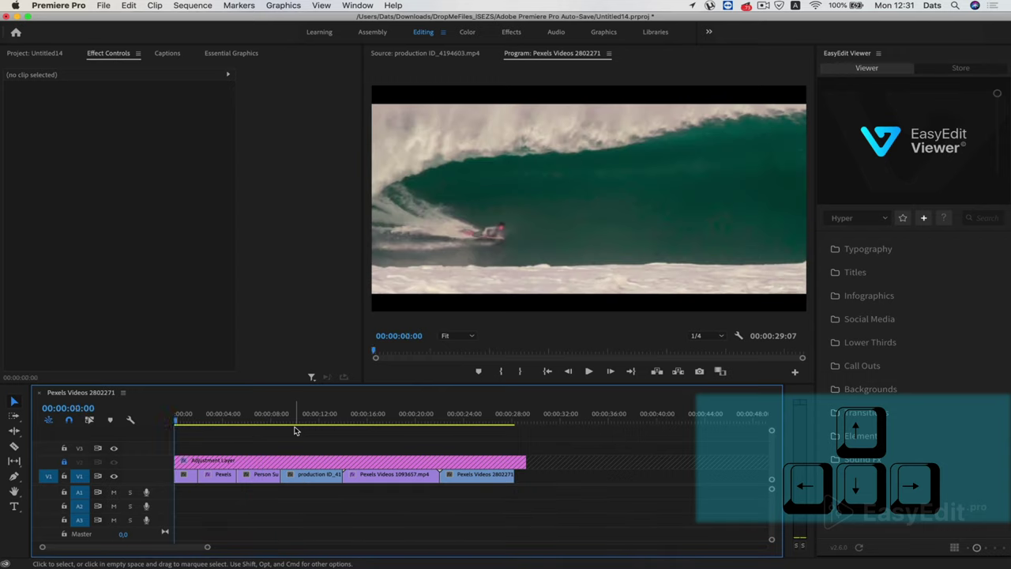
pyautogui.press('Down')
pyautogui.press('Down')
pyautogui.press('Down')
pyautogui.press('Down')
pyautogui.press('Down')
pyautogui.press('Down')
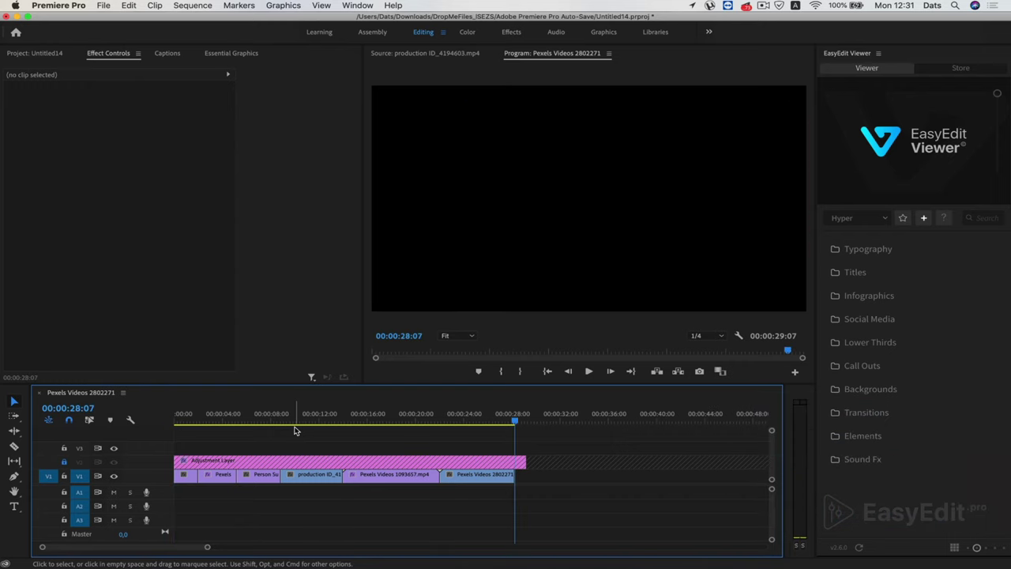
pyautogui.press('Up')
pyautogui.press('Up')
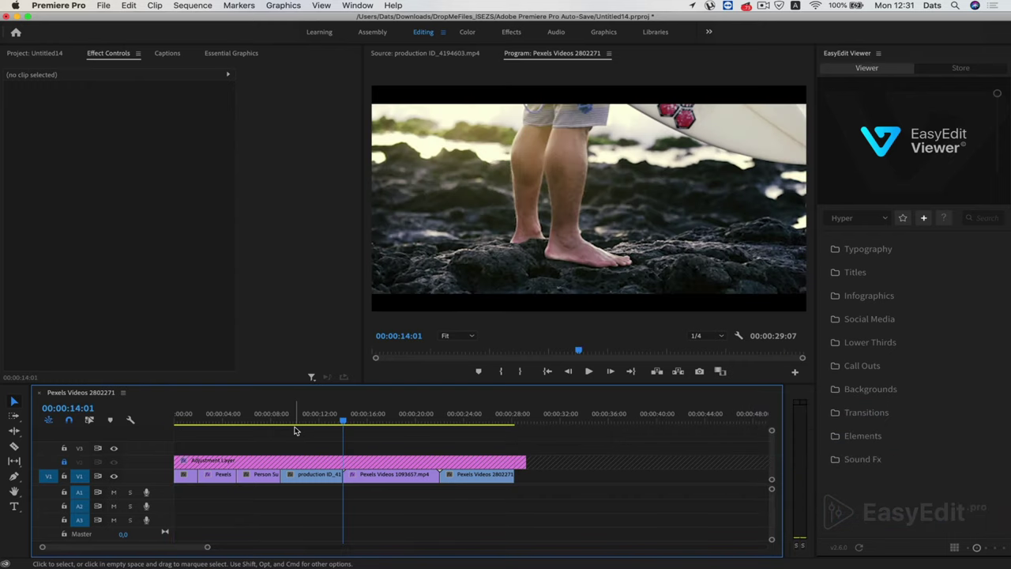
pyautogui.press('Left')
pyautogui.press('Left')
pyautogui.press('Left')
pyautogui.press('Left')
pyautogui.press('Left')
pyautogui.press('Left')
pyautogui.press('Left')
pyautogui.press('Left')
pyautogui.press('Left')
pyautogui.press('Left')
pyautogui.press('Left')
pyautogui.press('Left')
pyautogui.press('Left')
pyautogui.press('Left')
pyautogui.press('Left')
pyautogui.press('Left')
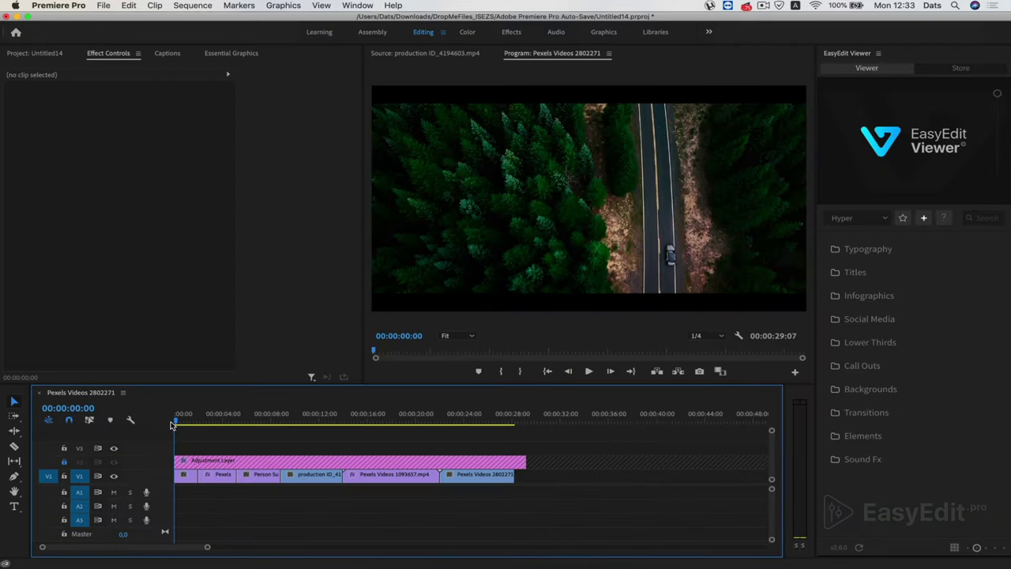
# Step: Create a text title over the forest shot at the sequence start, typing 'Te'
pyautogui.click(176, 423)
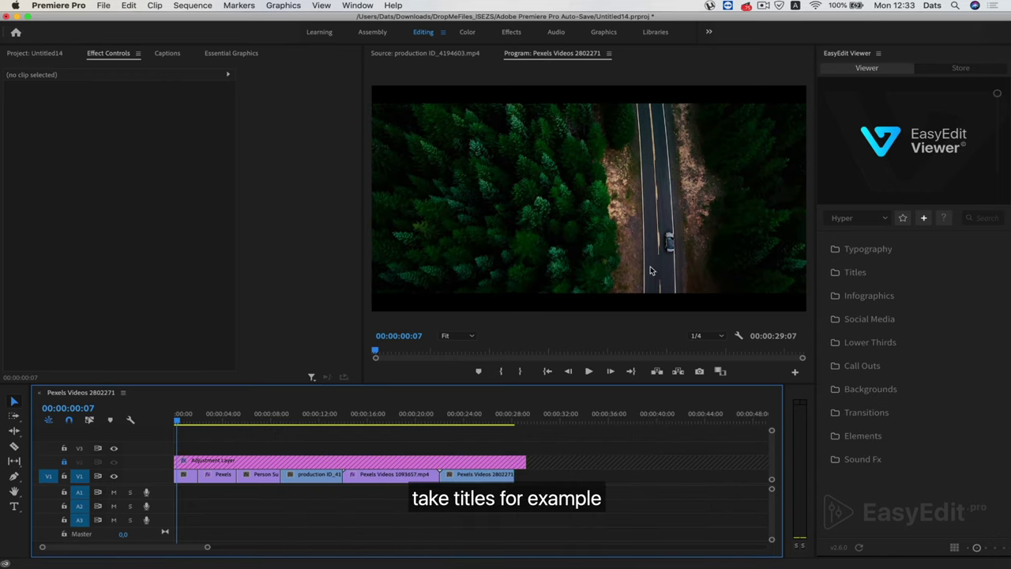
pyautogui.click(14, 506)
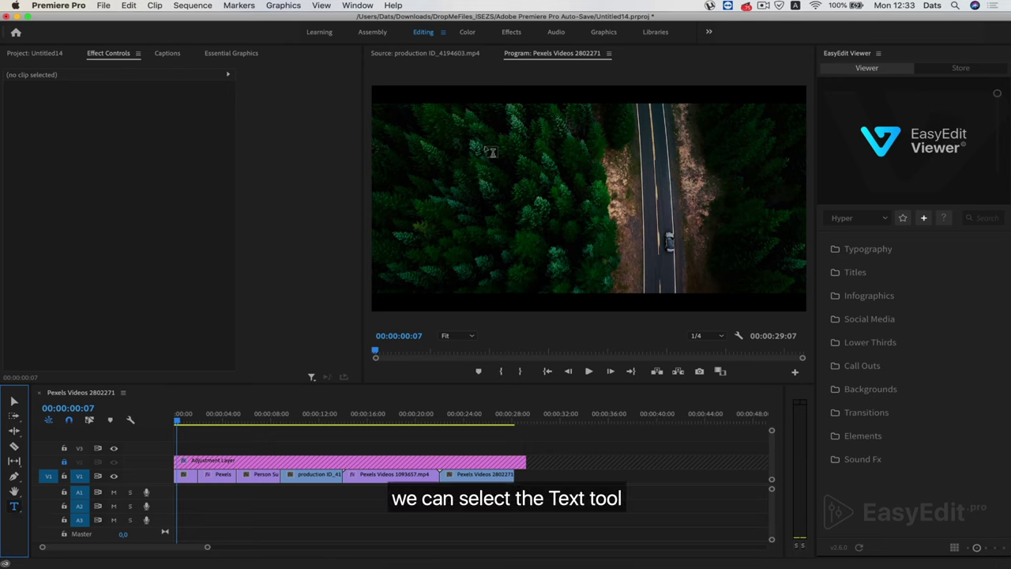
pyautogui.click(511, 188)
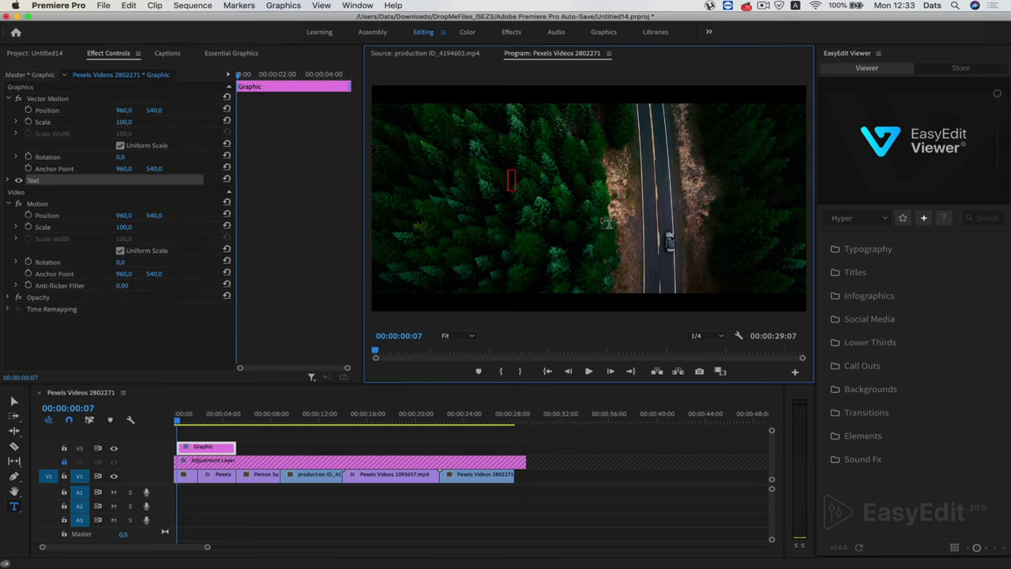
pyautogui.write('Text')
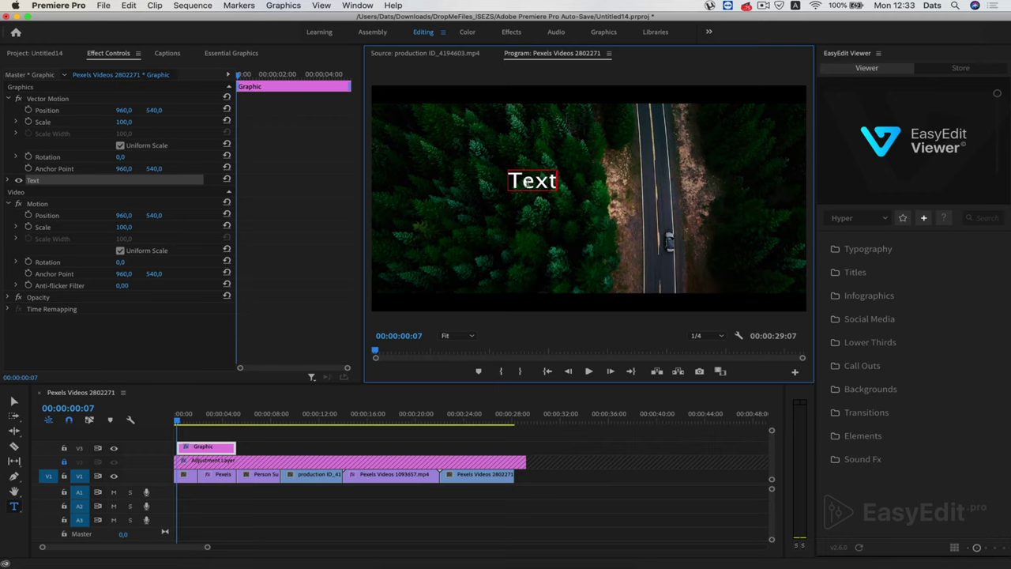
# Step: Expand the Text layer in Effect Controls and delete it from the graphic
pyautogui.click(238, 53)
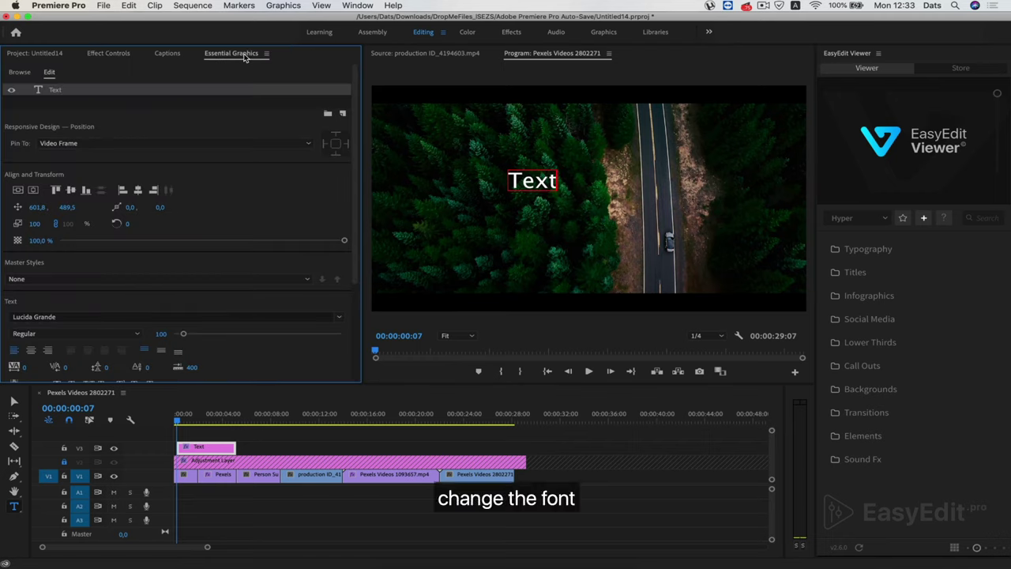
pyautogui.scroll(-5, 179, 302)
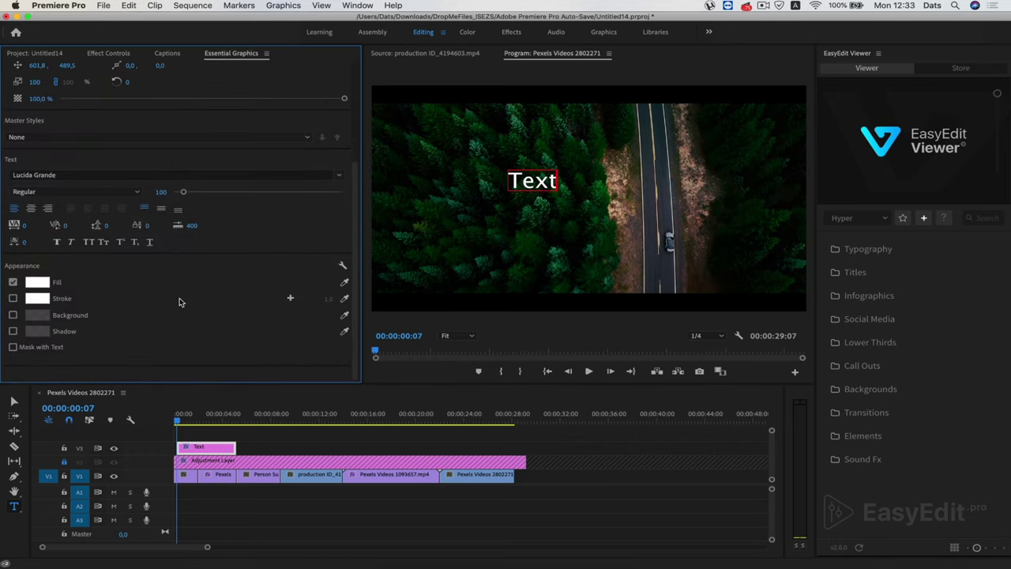
pyautogui.scroll(5, 179, 302)
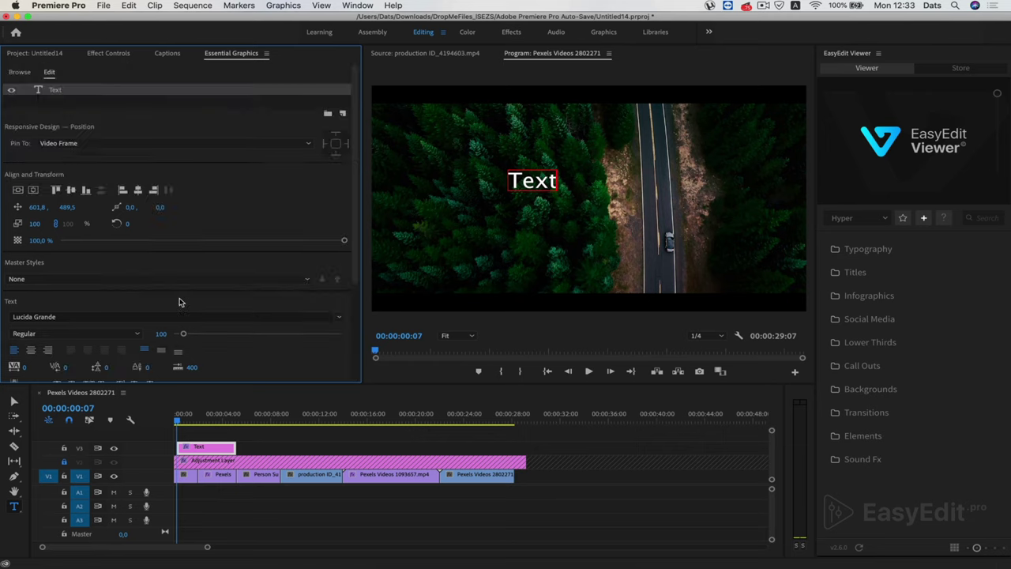
pyautogui.click(114, 54)
pyautogui.click(9, 180)
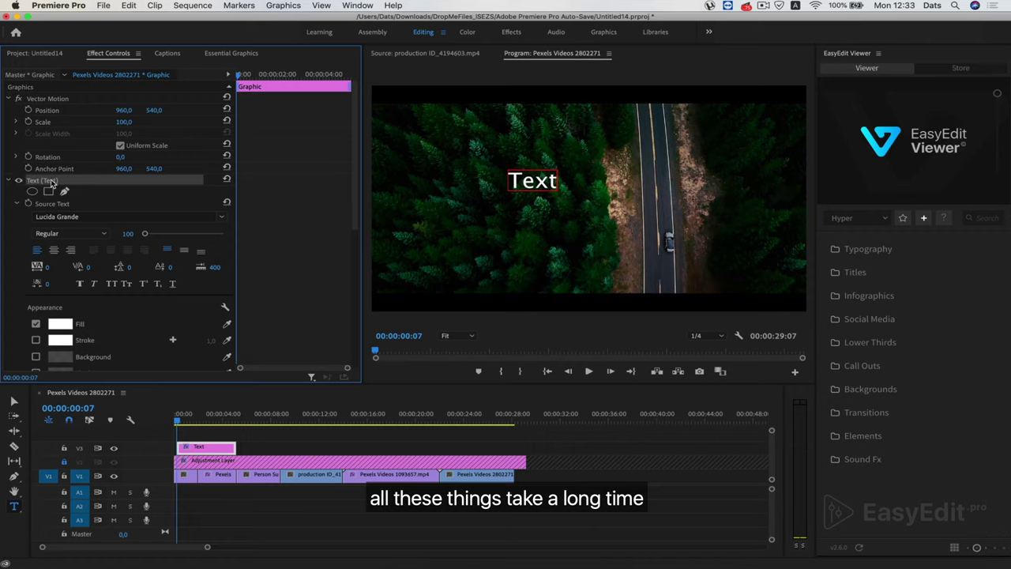
pyautogui.press('Delete')
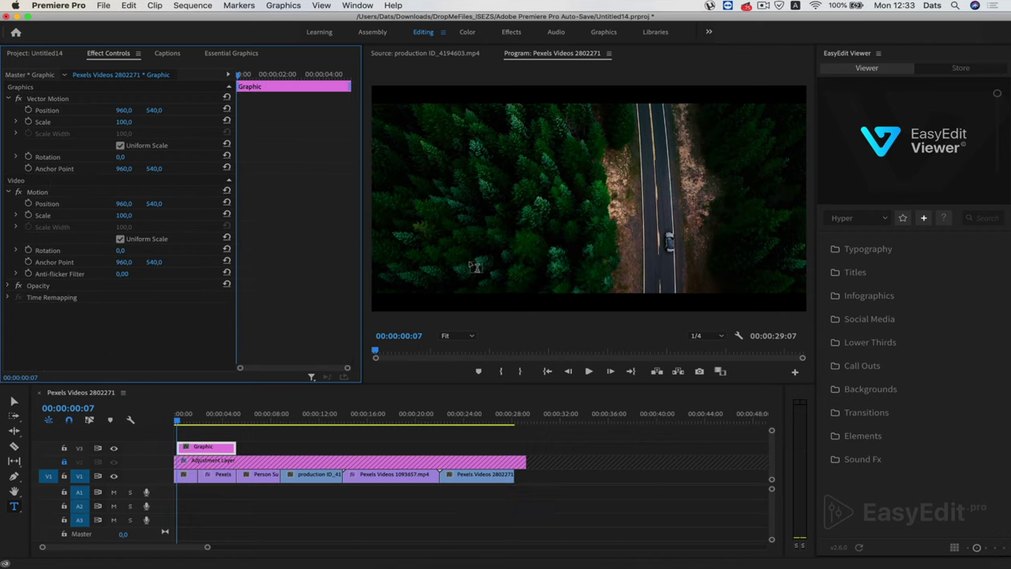
# Step: Insert EasyEdit Title 024 from the Titles templates onto a new V4 track
pyautogui.moveTo(856, 274)
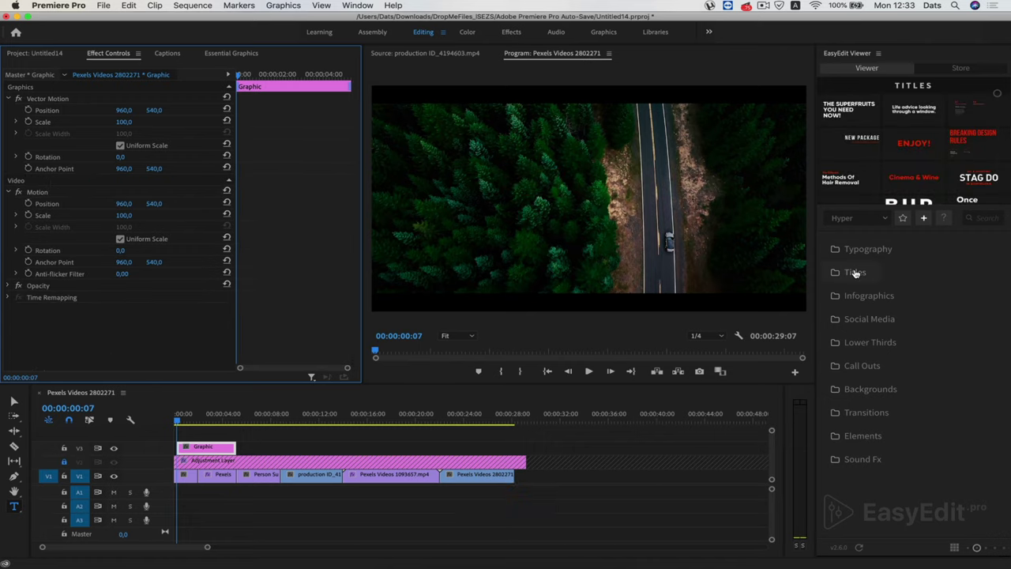
pyautogui.click(856, 273)
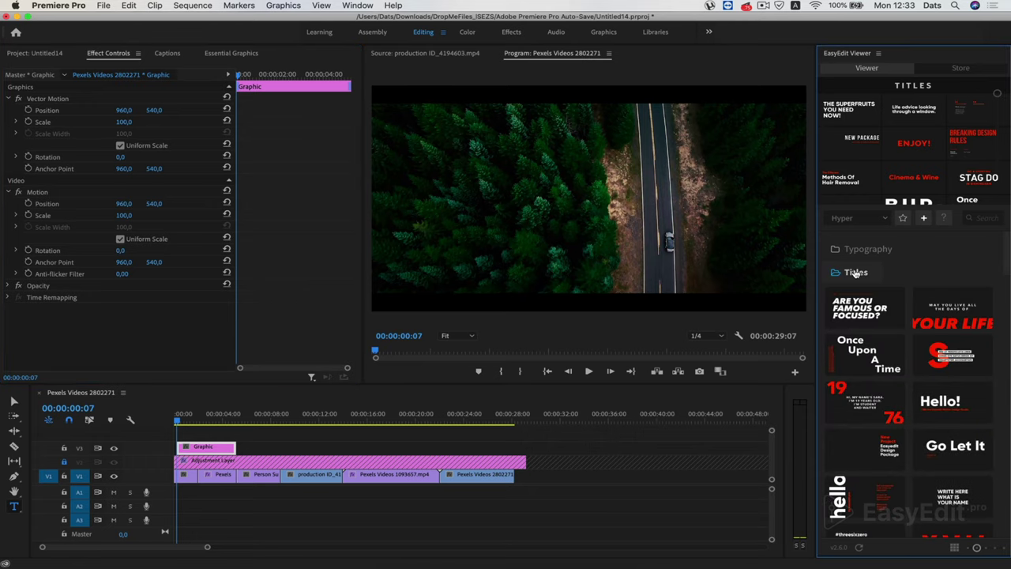
pyautogui.scroll(-3, 917, 273)
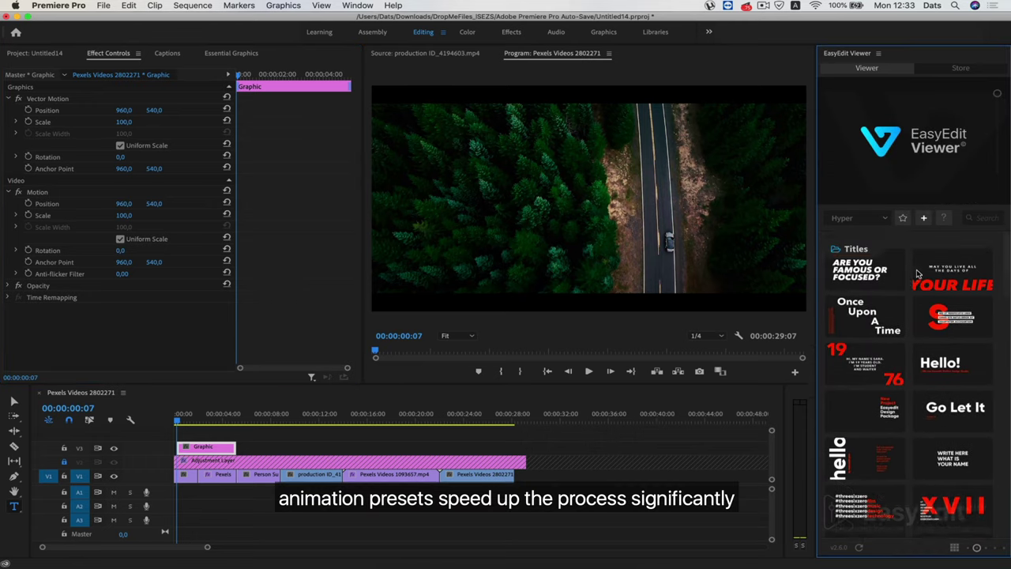
pyautogui.scroll(-6, 917, 274)
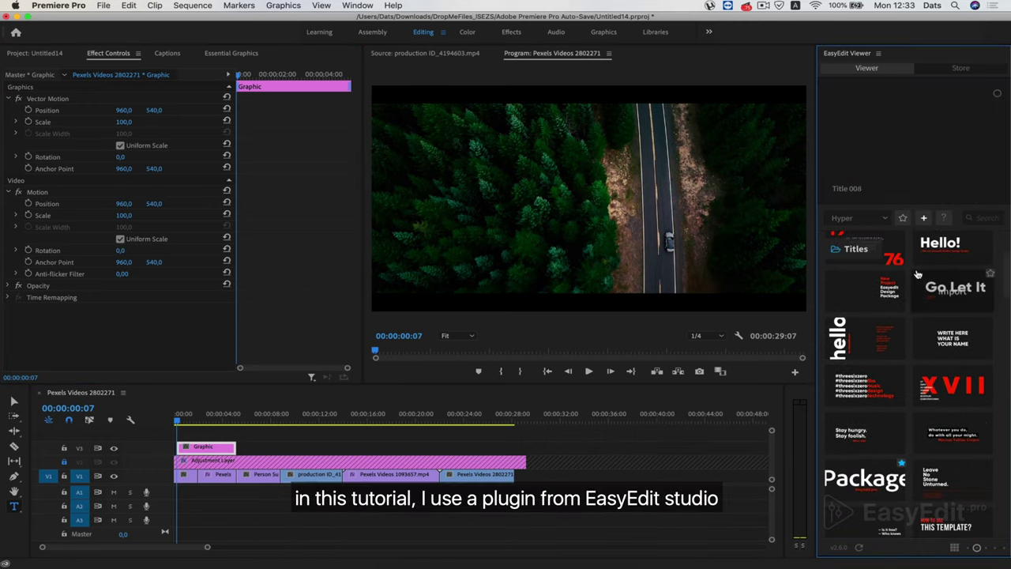
pyautogui.scroll(-7, 917, 273)
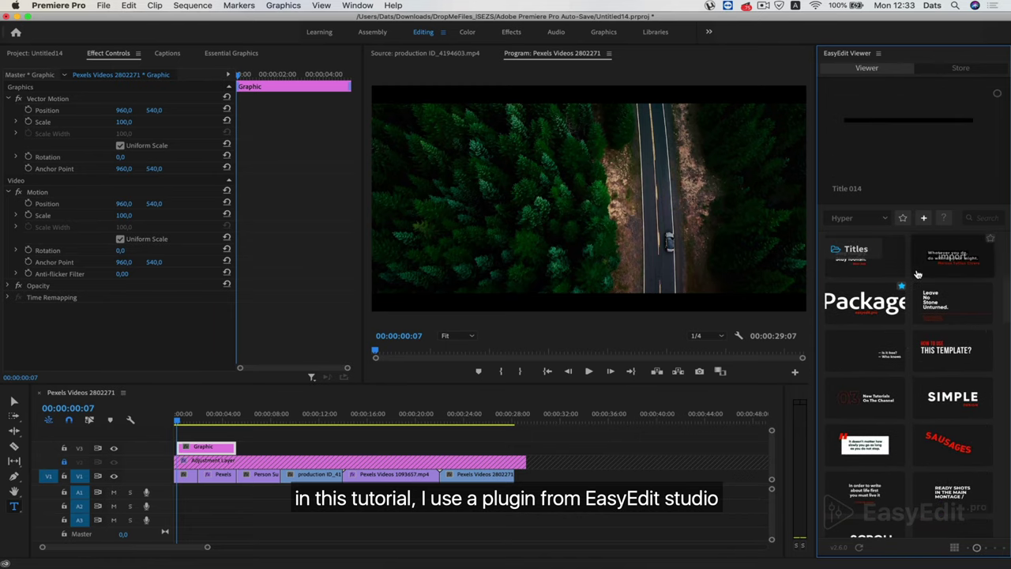
pyautogui.scroll(-4, 917, 274)
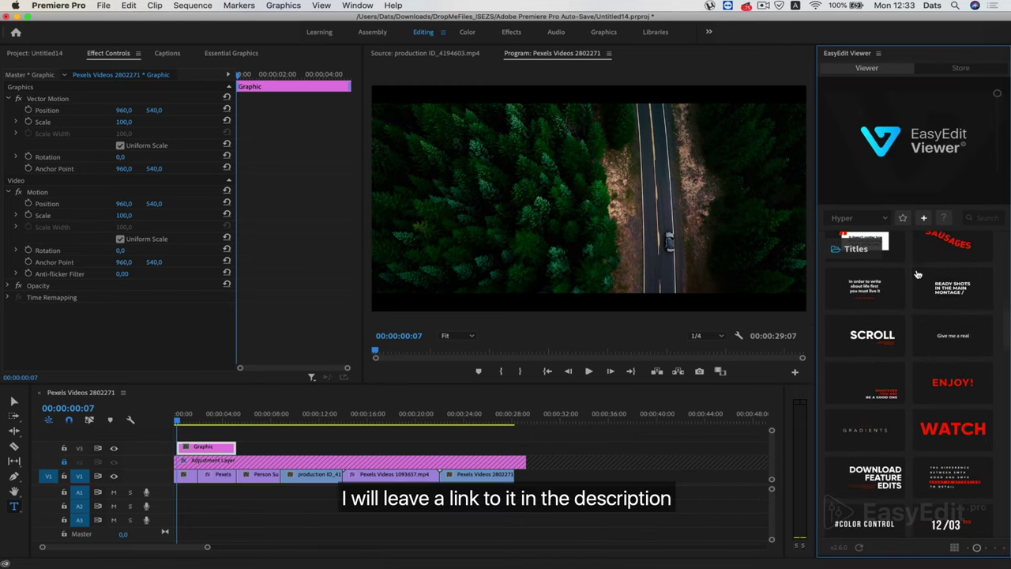
pyautogui.click(957, 291)
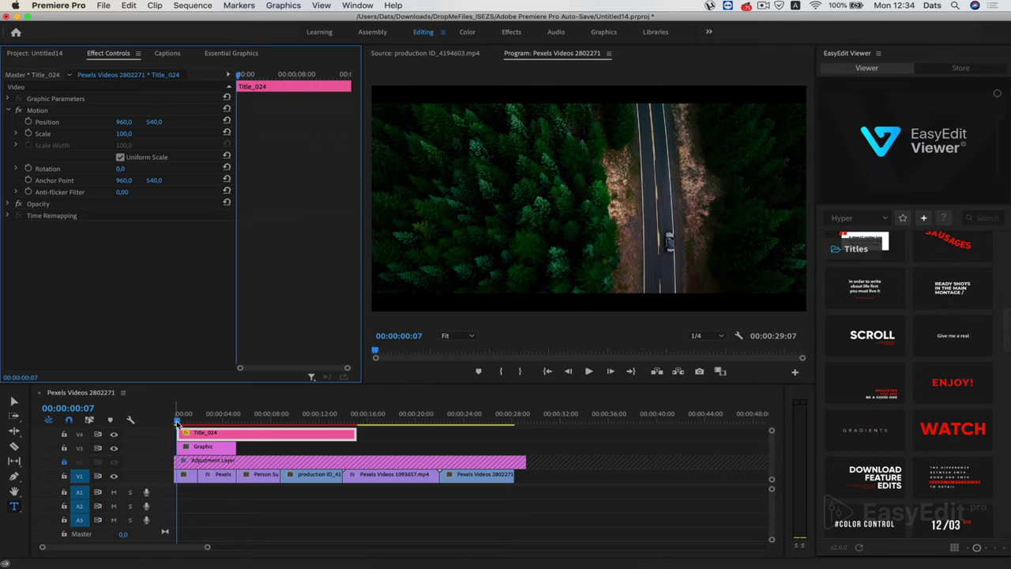
# Step: Scrub over the title and play the sequence from the start to preview its animation
pyautogui.moveTo(177, 423); pyautogui.dragTo(221, 429)
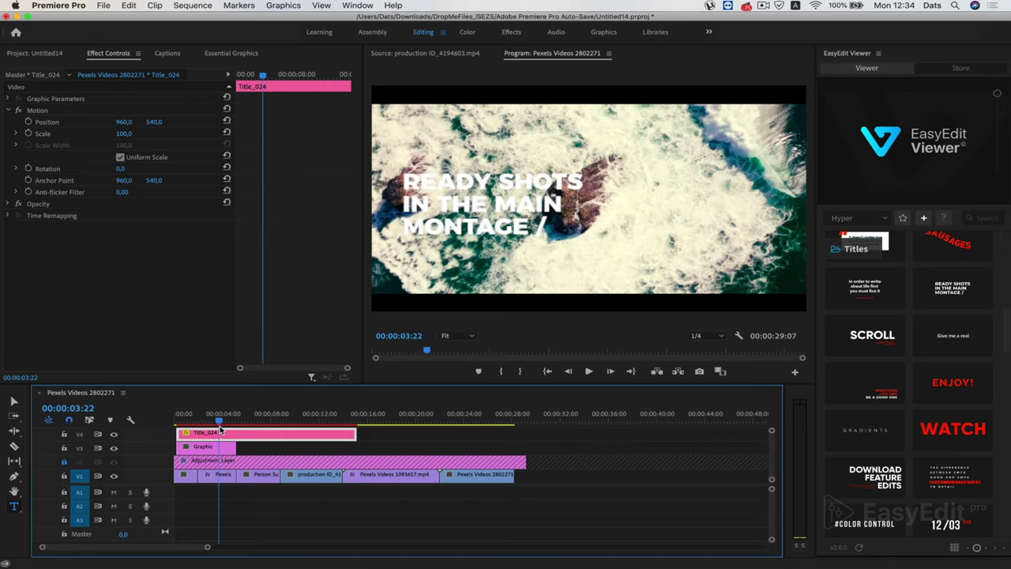
pyautogui.press('Home')
pyautogui.press('space')
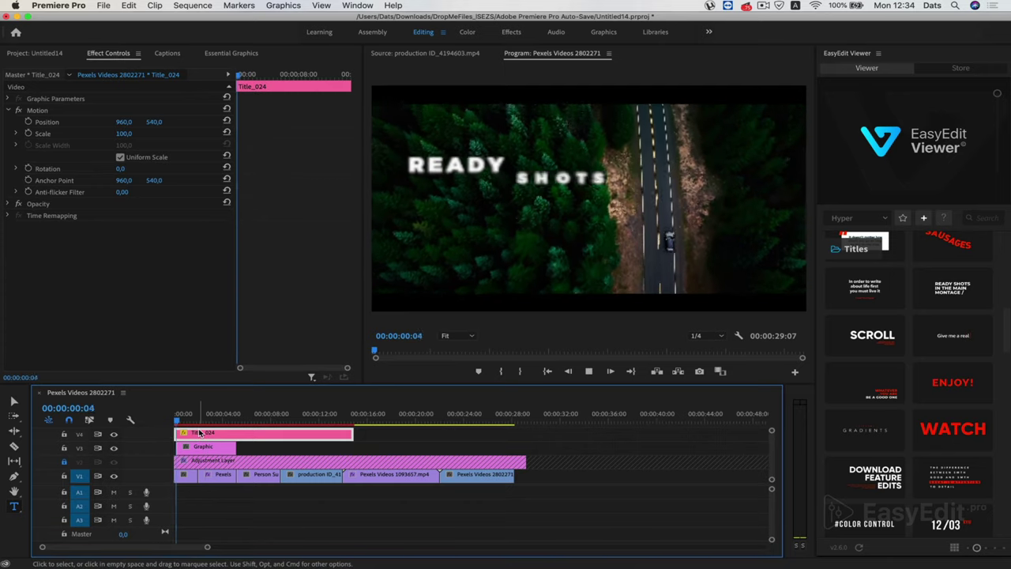
pyautogui.press('space')
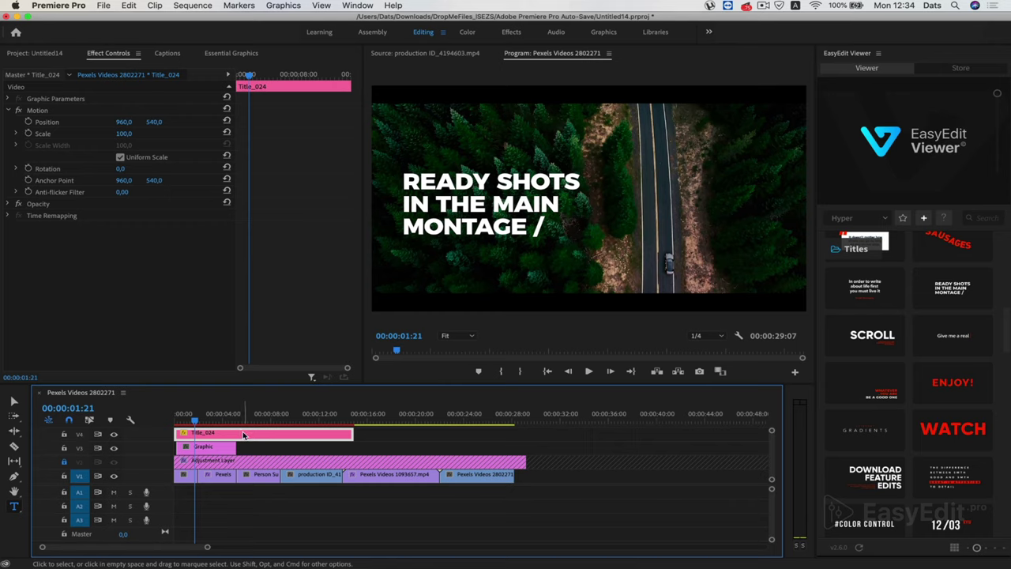
# Step: Review Title_024's source text, Montserrat font and size settings in Essential Graphics
pyautogui.click(229, 53)
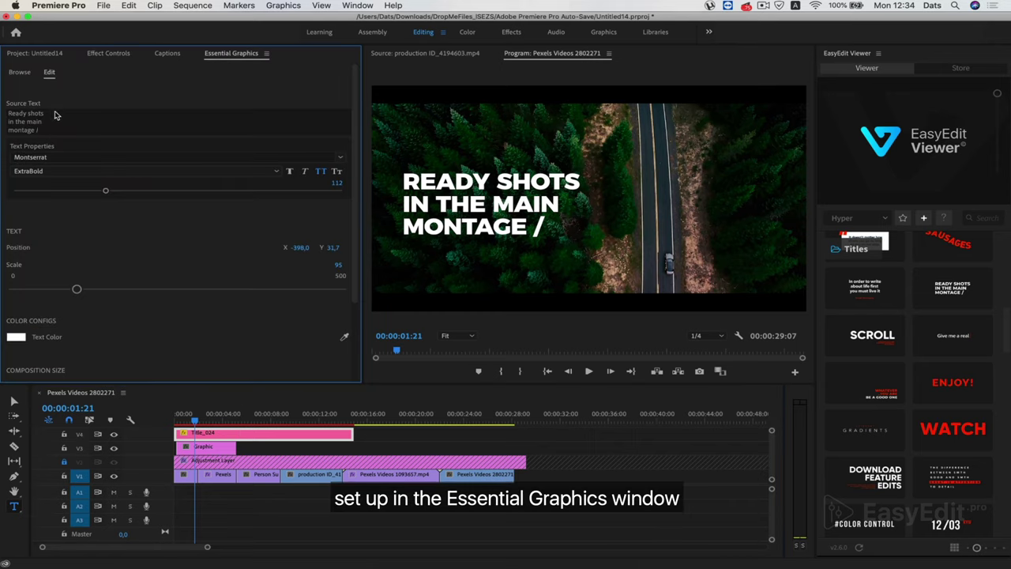
pyautogui.click(14, 116)
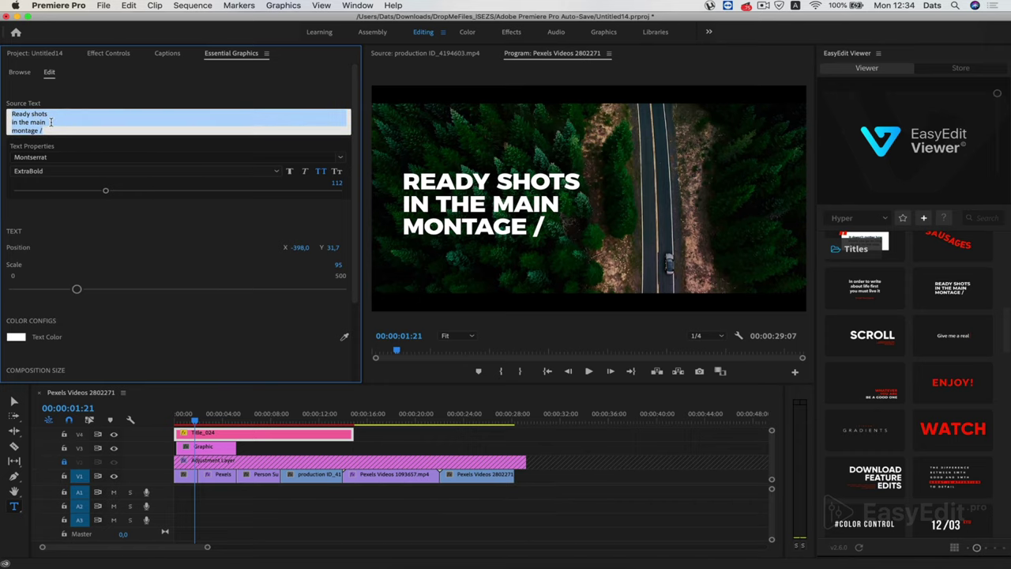
pyautogui.click(68, 145)
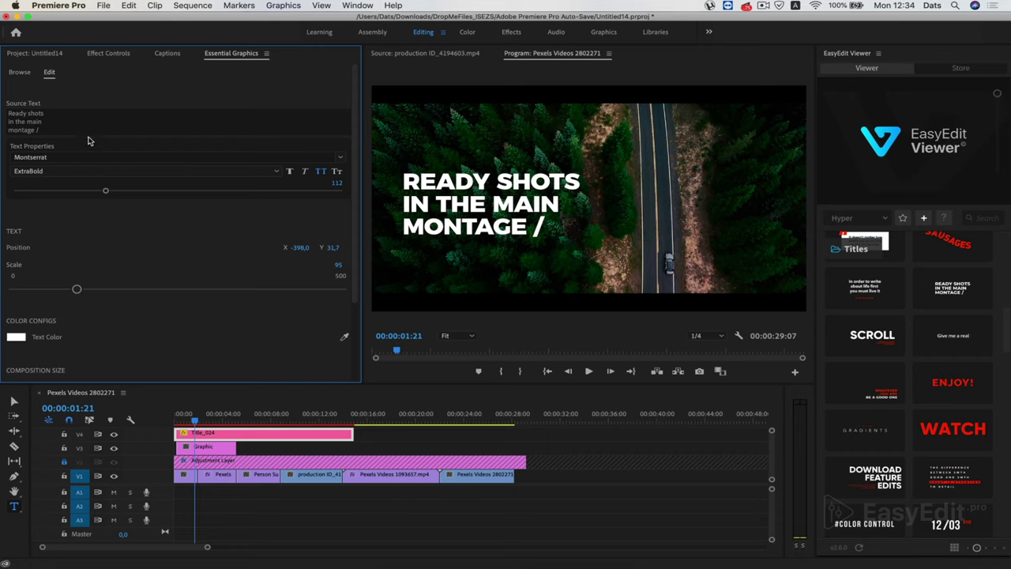
pyautogui.click(340, 158)
pyautogui.click(344, 160)
pyautogui.scroll(-3, 204, 216)
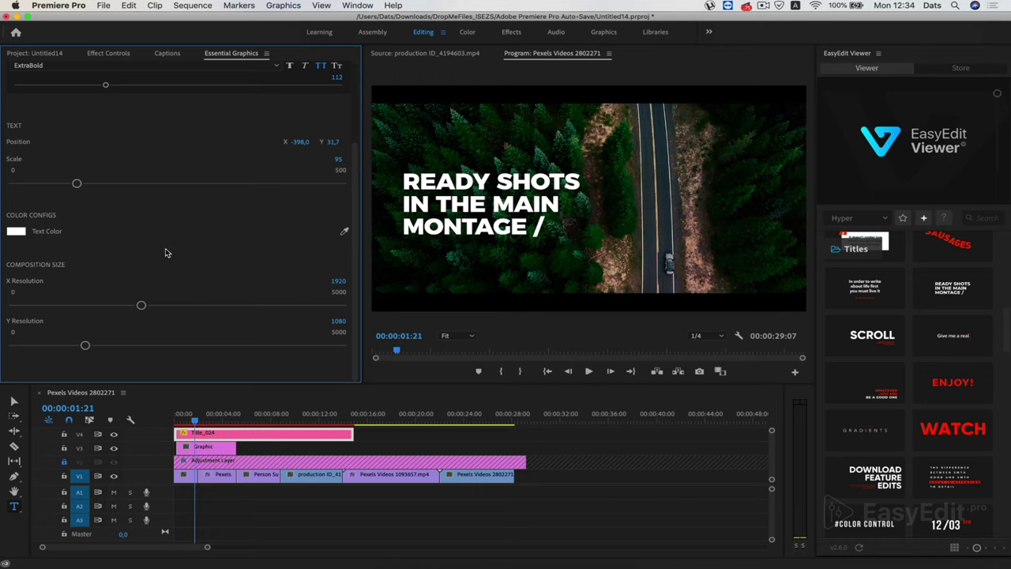
pyautogui.scroll(3, 128, 264)
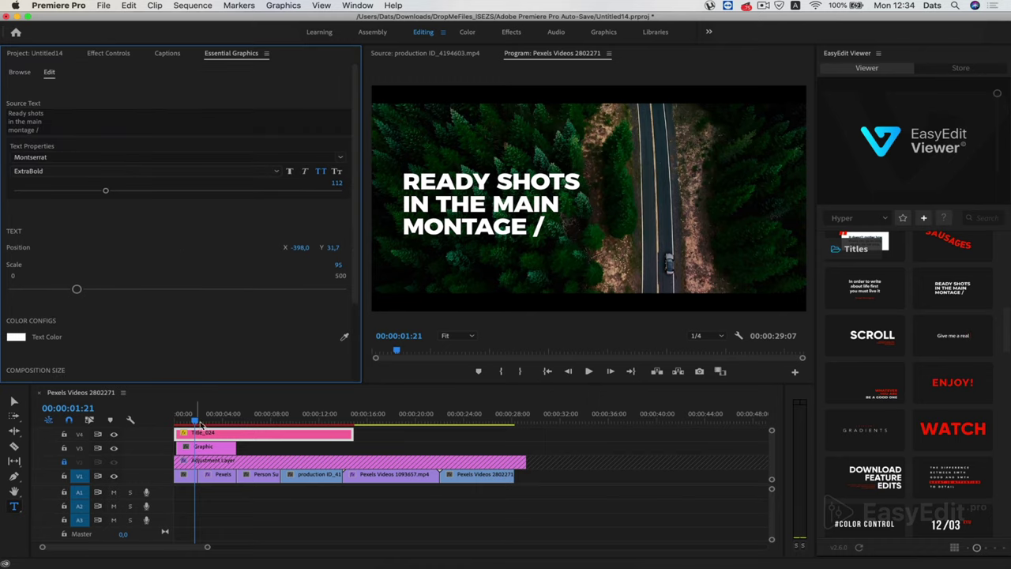
# Step: Deselect the title clip and play the sequence from the start to check for stutters
pyautogui.click(280, 445)
pyautogui.press('Home')
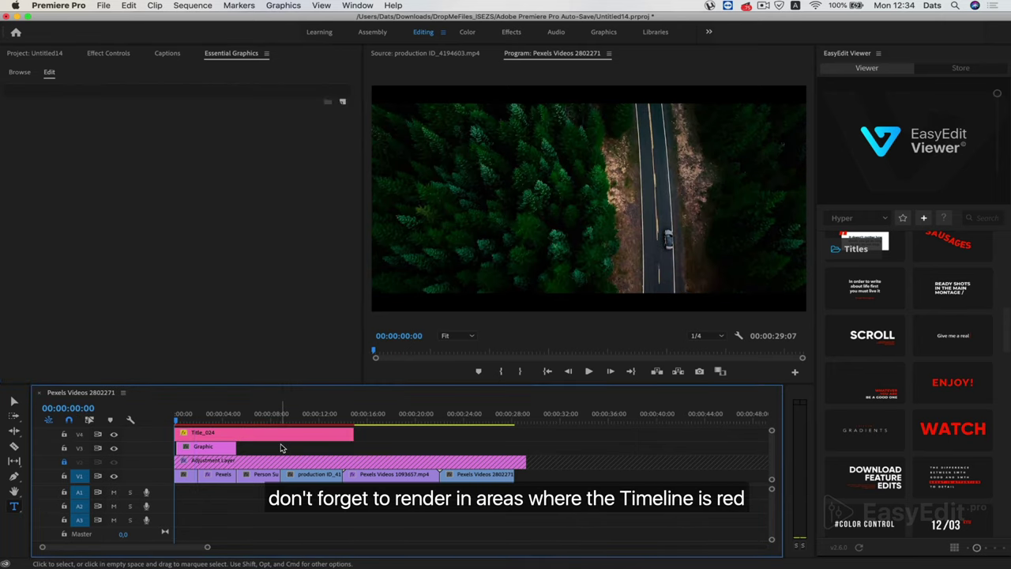
pyautogui.press('Return')
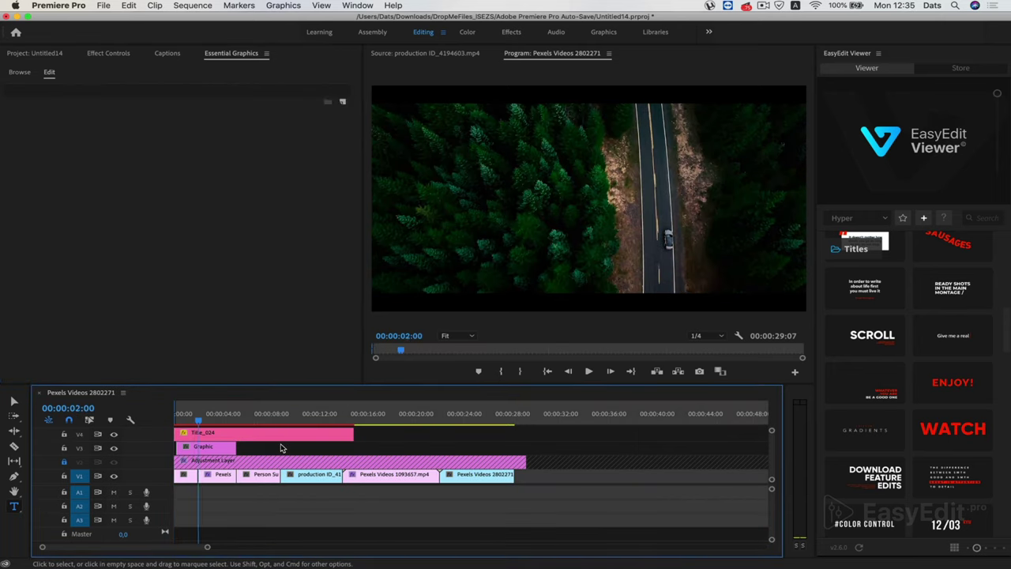
pyautogui.press('Up')
pyautogui.press('space')
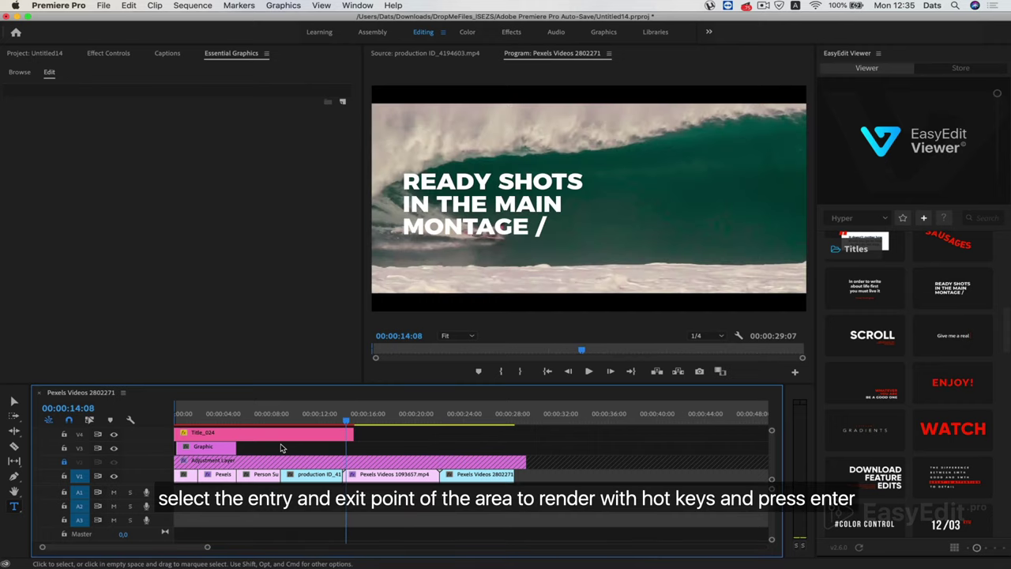
pyautogui.press('space')
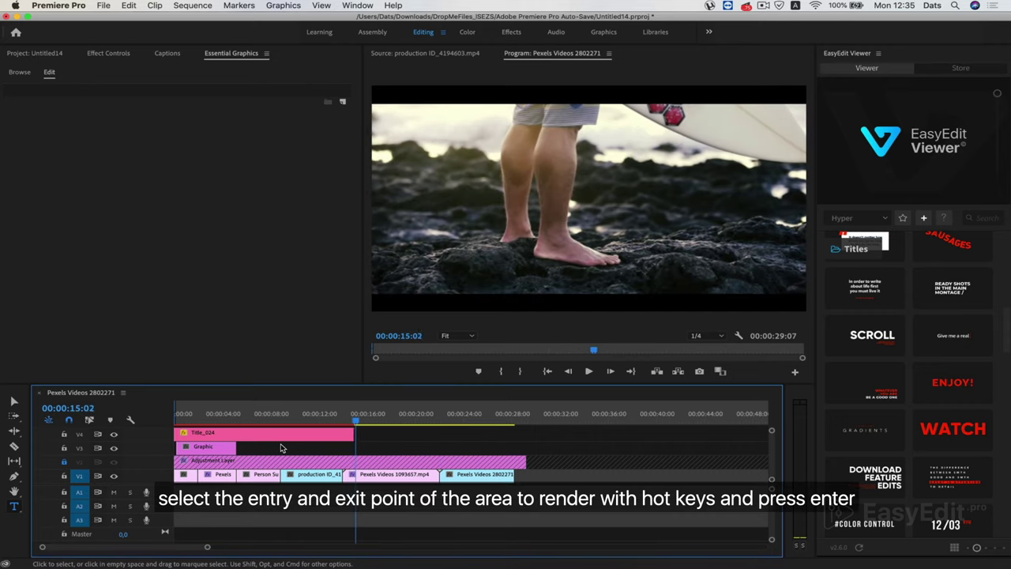
# Step: Mark an out point at 00:00:15:04, render previews, and save the project
pyautogui.press('o')
pyautogui.press('Return')
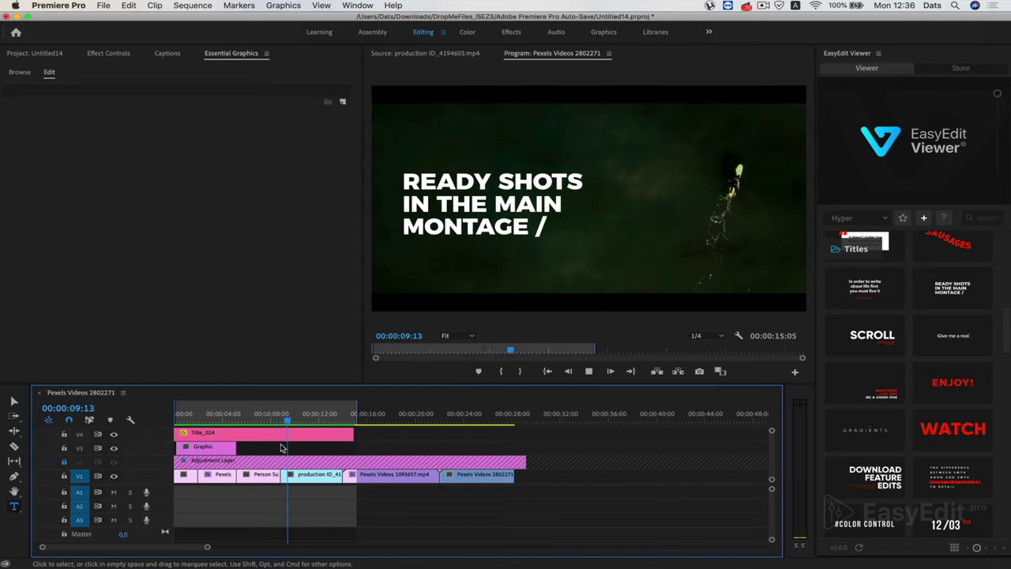
pyautogui.press('space')
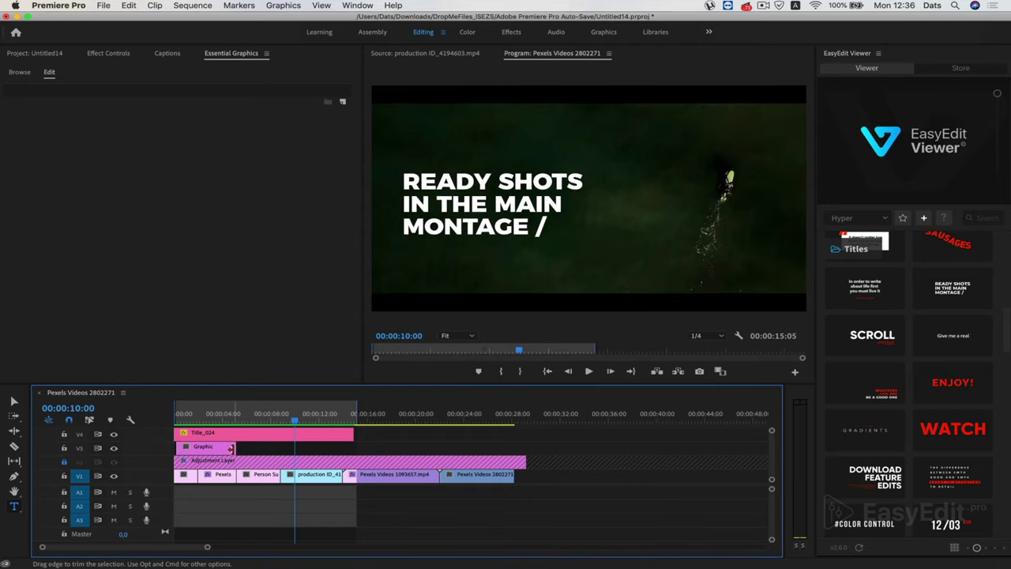
pyautogui.press('super+s')
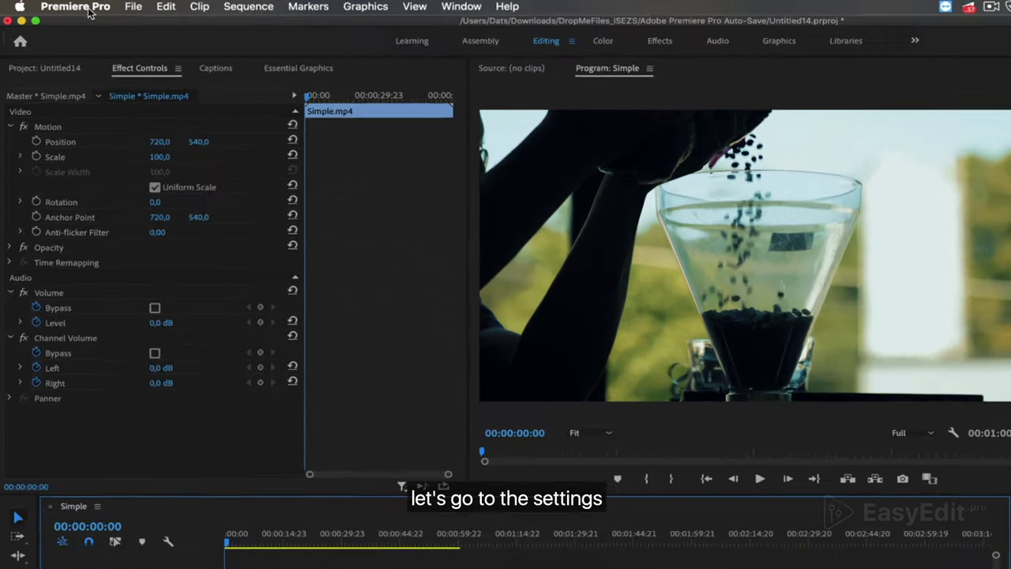
# Step: Set Memory preferences to 13 GB for Adobe apps with Performance rendering, then resume playback
pyautogui.click(58, 5)
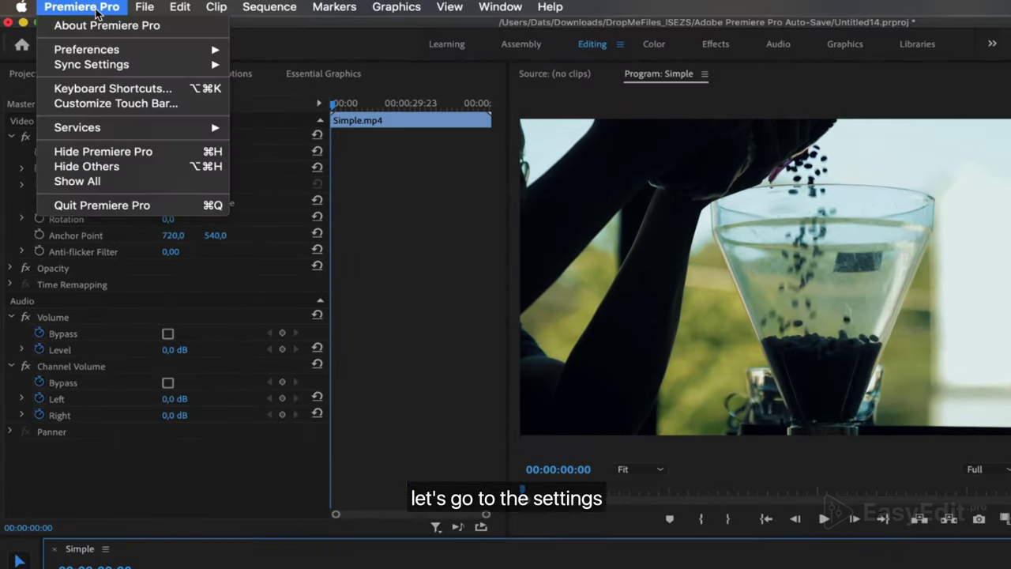
pyautogui.moveTo(212, 50)
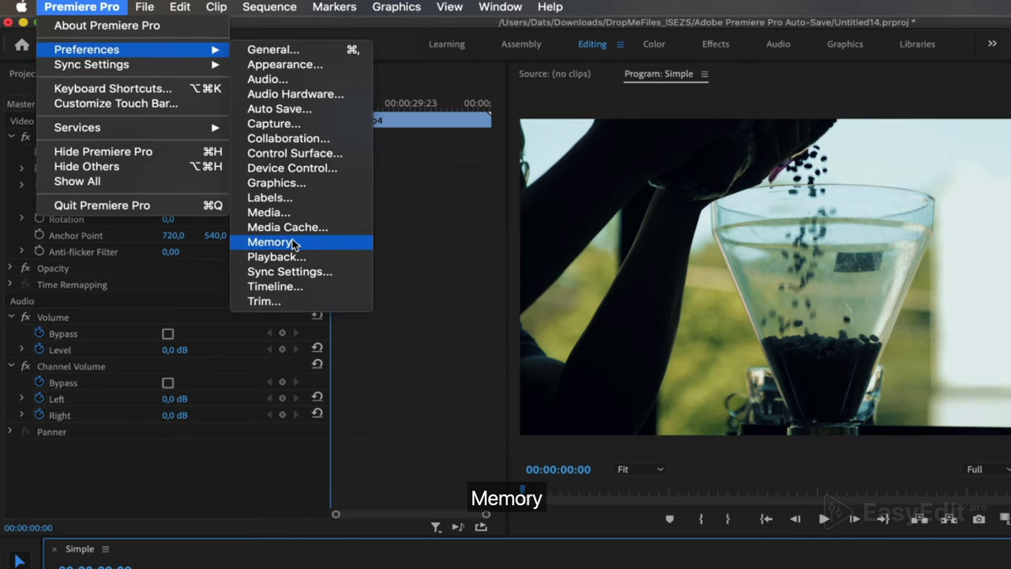
pyautogui.click(263, 241)
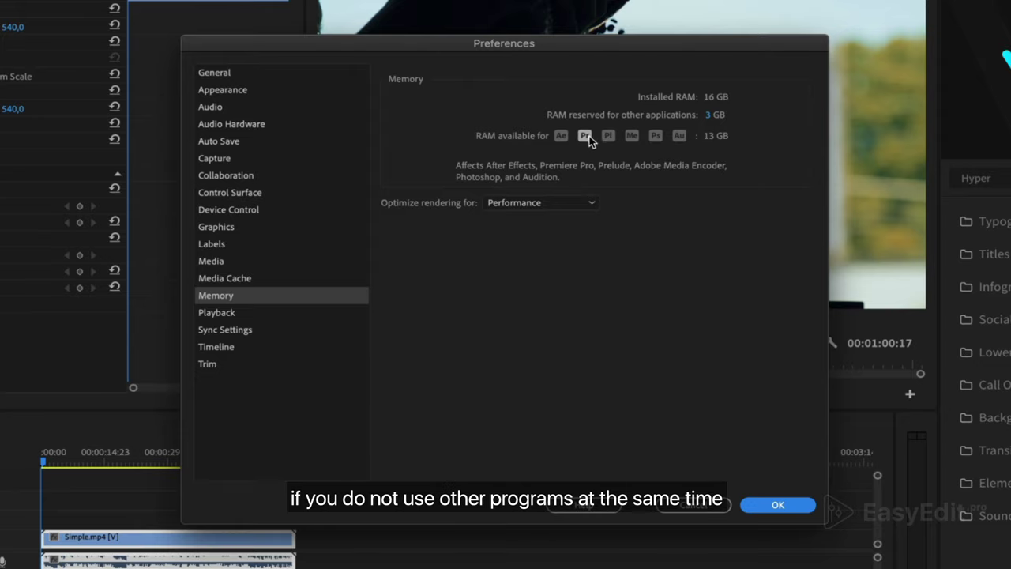
pyautogui.click(788, 509)
pyautogui.press('space')
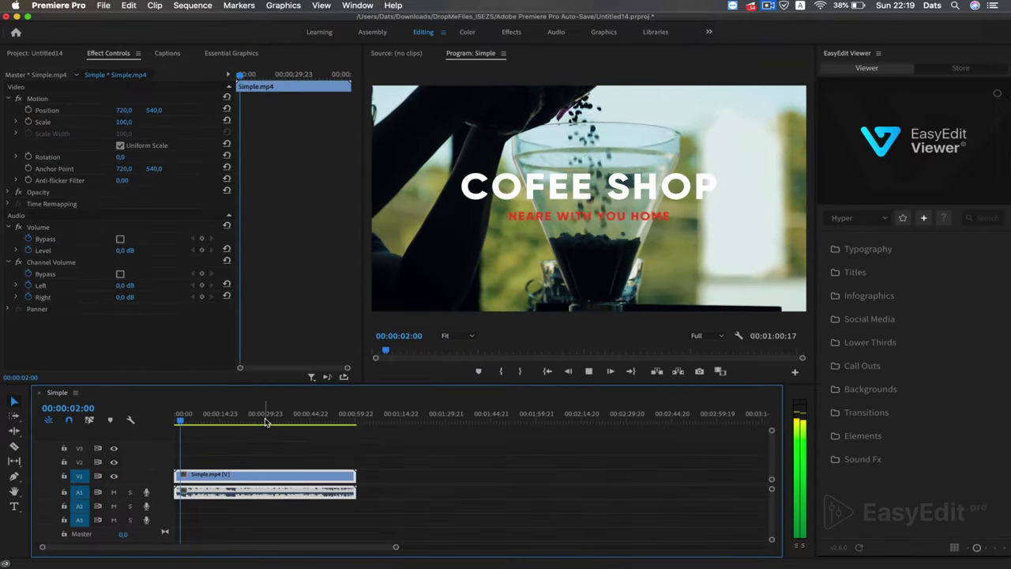
# Step: Add the YOUR LIFE title template from EasyEdit Viewer to the sequence
pyautogui.press('space')
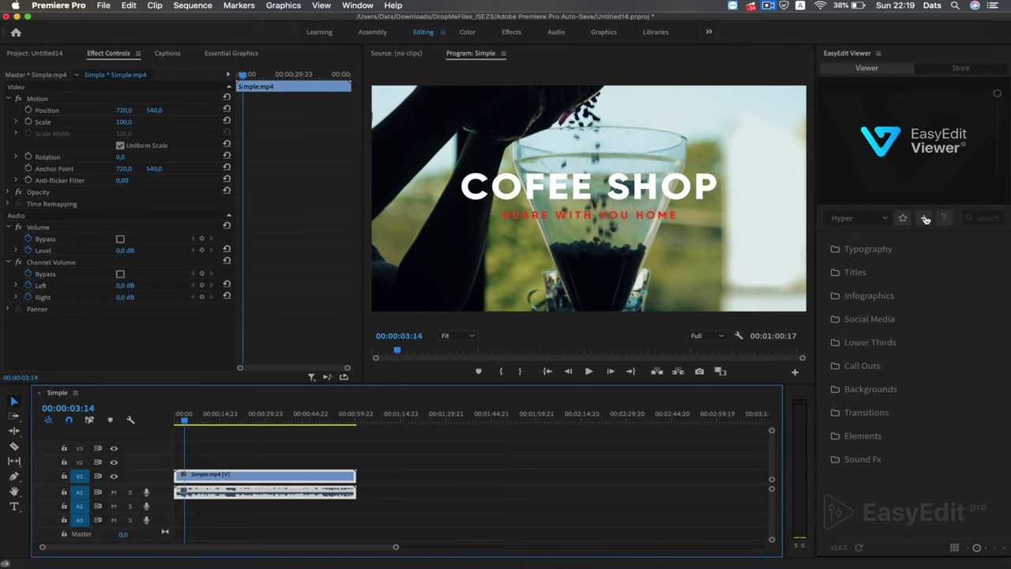
pyautogui.moveTo(857, 270)
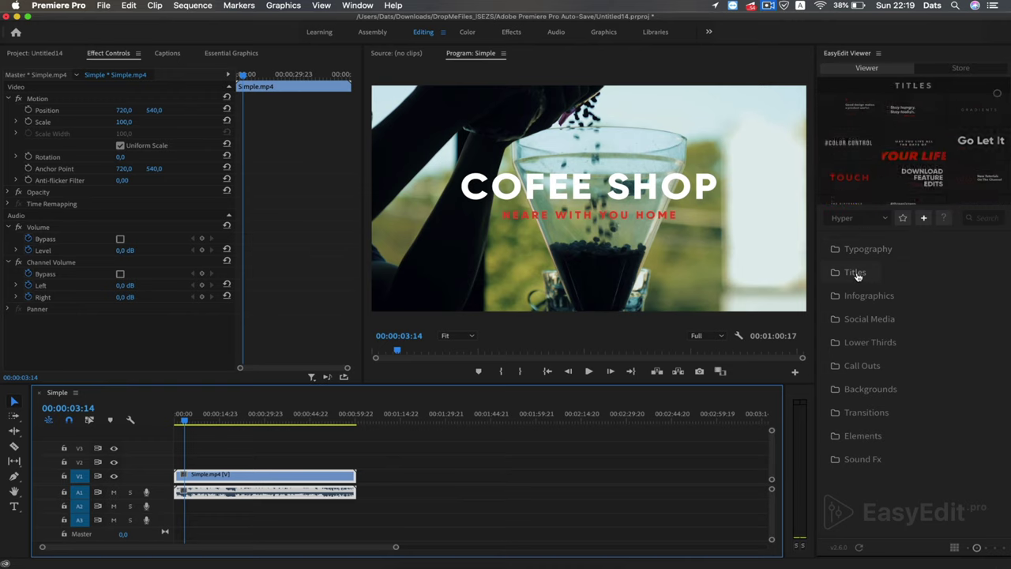
pyautogui.click(857, 273)
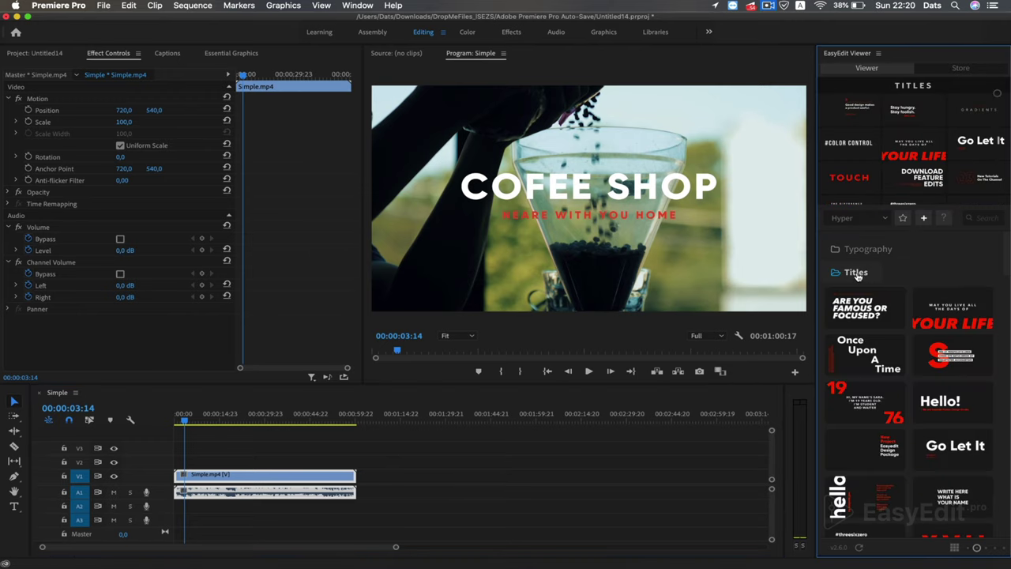
pyautogui.click(941, 318)
pyautogui.click(285, 423)
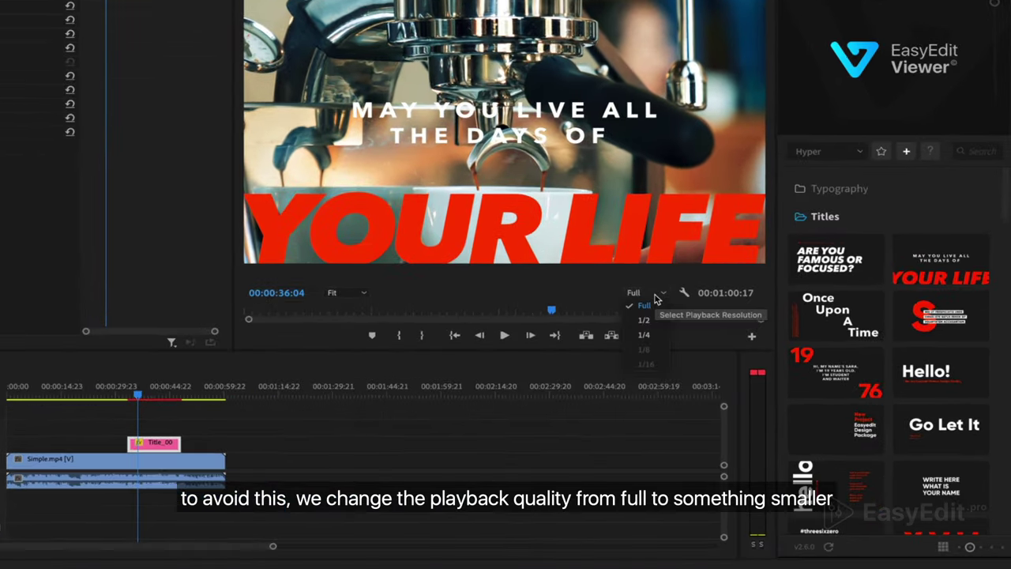
# Step: Set playback resolution to 1/4, turn off High Quality Playback, and lower the paused resolution
pyautogui.click(705, 335)
pyautogui.click(645, 338)
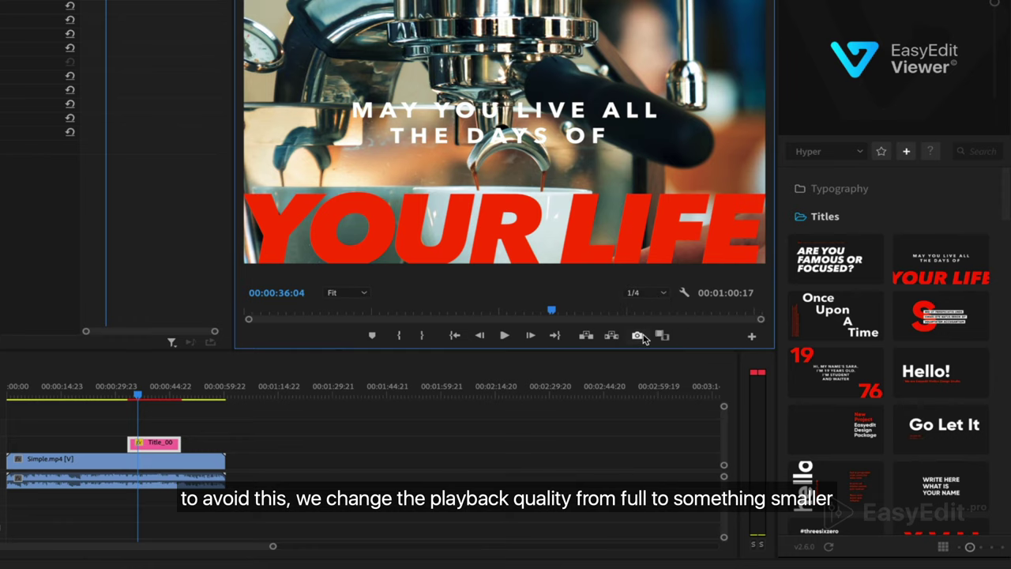
pyautogui.rightClick(662, 149)
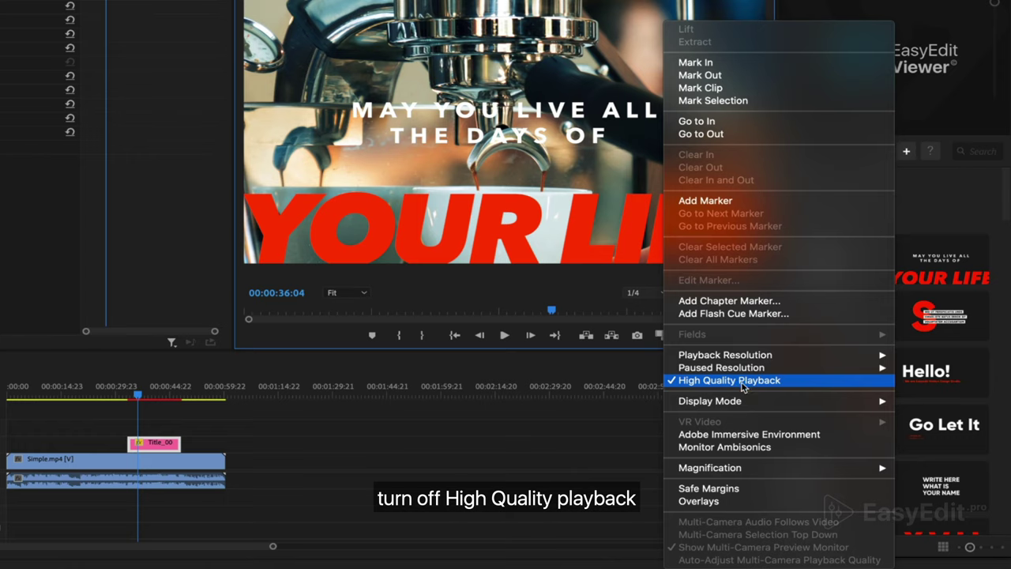
pyautogui.click(743, 383)
pyautogui.rightClick(664, 173)
pyautogui.moveTo(798, 360)
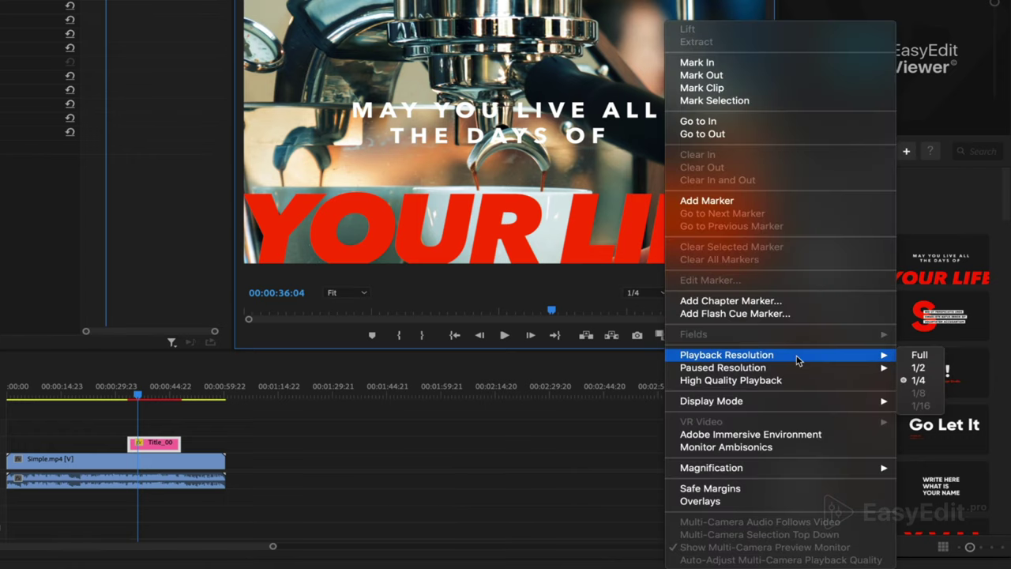
pyautogui.moveTo(882, 369)
pyautogui.click(918, 392)
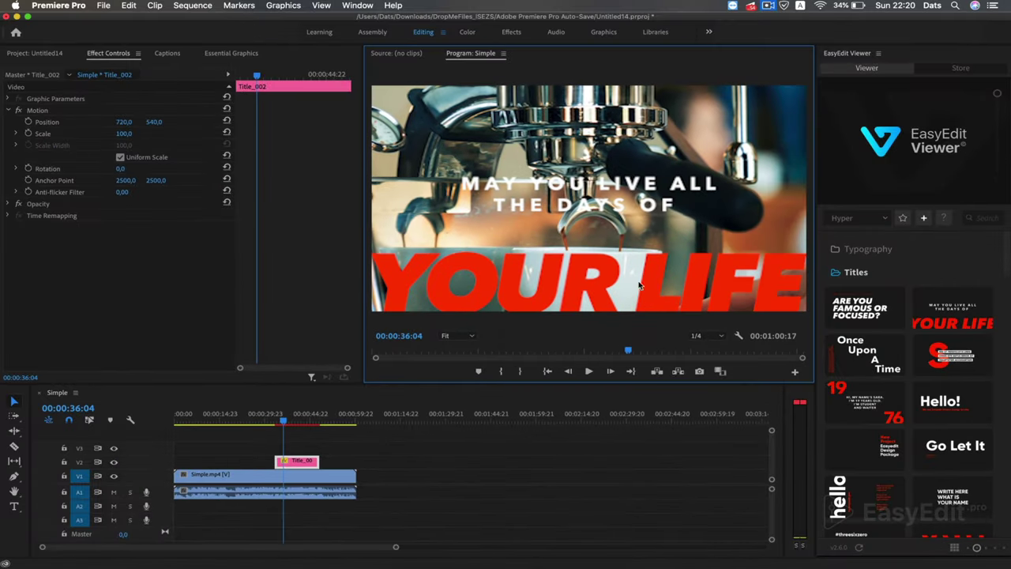
# Step: Play the sequence from just before the title to check smoothness
pyautogui.click(269, 422)
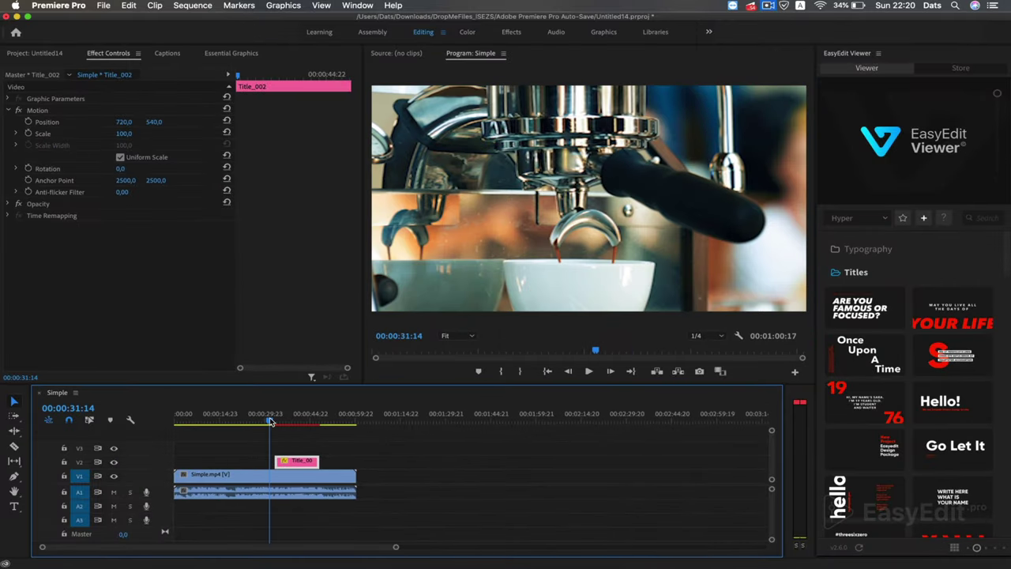
pyautogui.press('space')
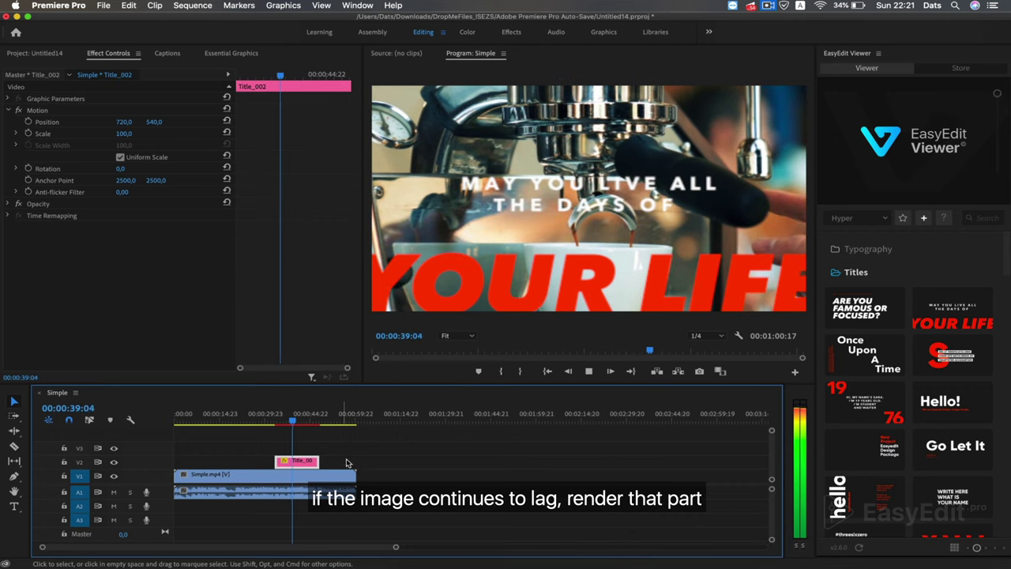
pyautogui.press('space')
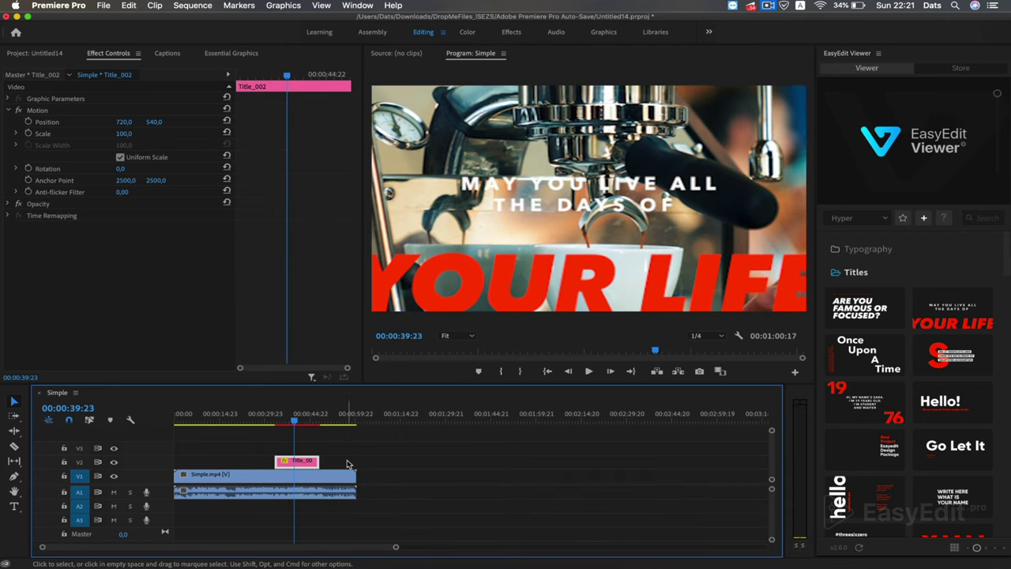
# Step: Mark In at 00:00:32:09 and Out at 00:00:50:18, then render that range
pyautogui.click(272, 422)
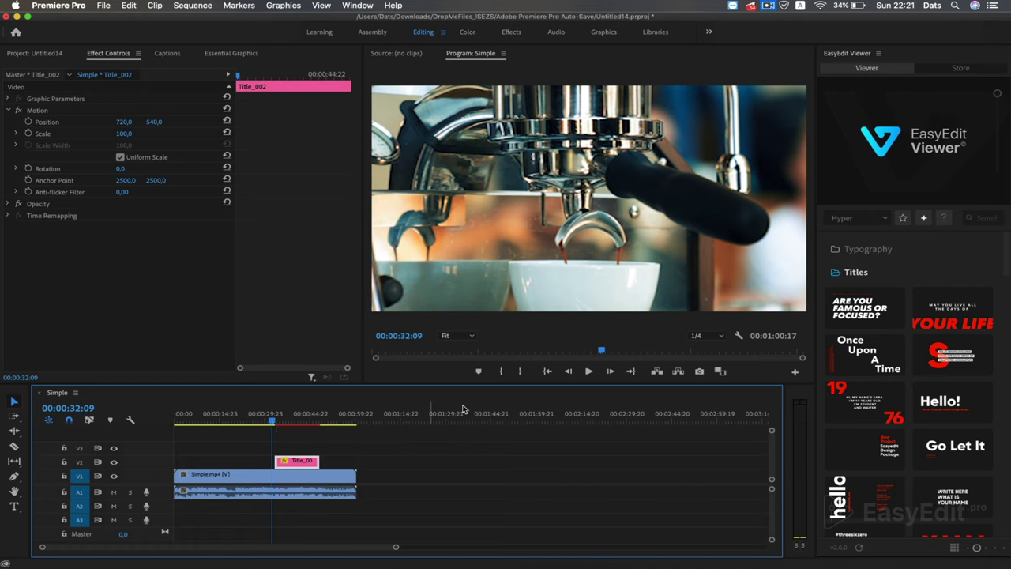
pyautogui.click(500, 372)
pyautogui.click(328, 418)
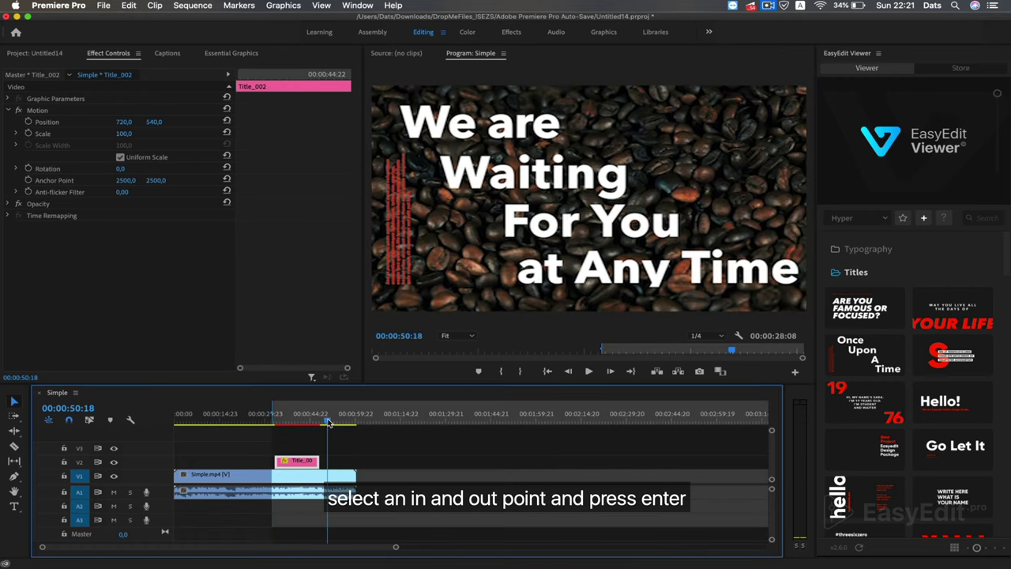
pyautogui.click(520, 372)
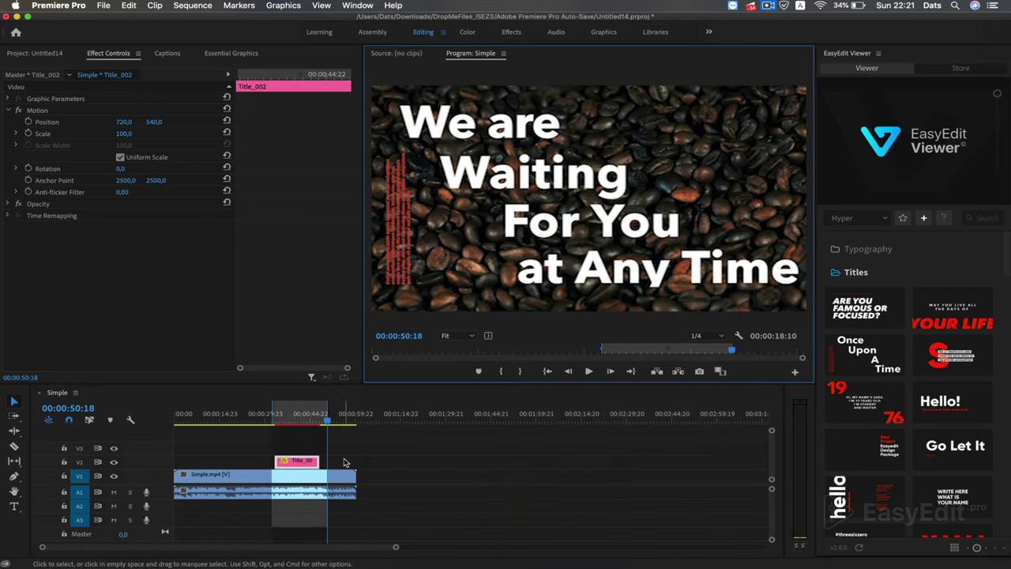
pyautogui.press('Return')
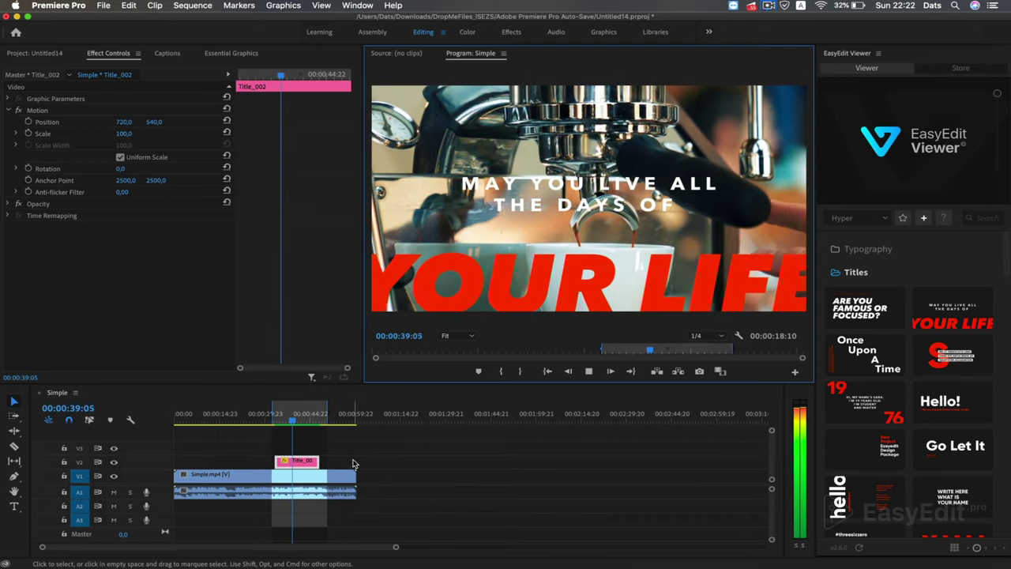
pyautogui.press('space')
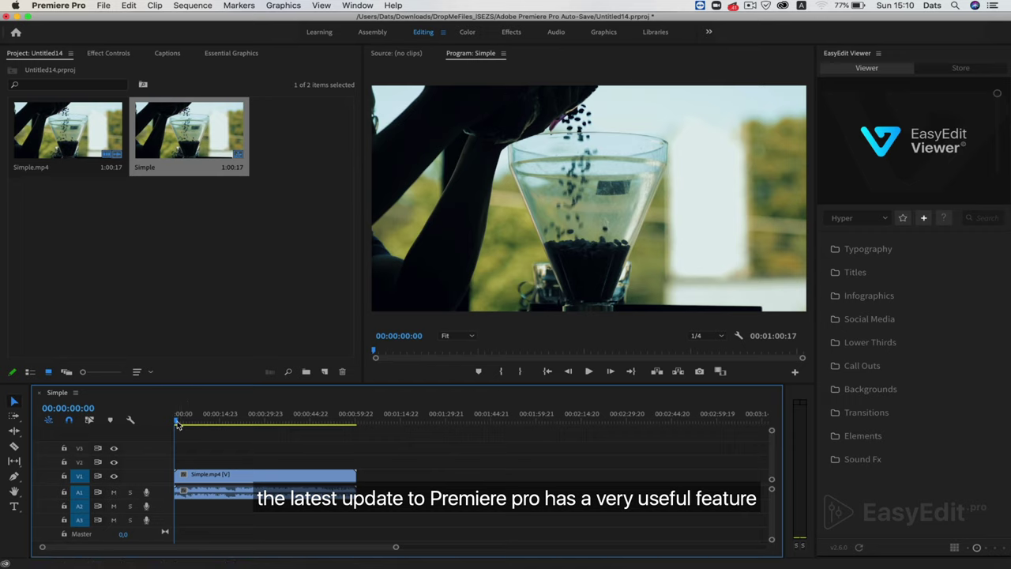
# Step: Run Scene Edit Detection on Simple.mp4, applying cuts and creating a bin of subclips
pyautogui.moveTo(178, 424)
pyautogui.mouseDown()
pyautogui.moveTo(370, 426)
pyautogui.moveTo(375, 438)
pyautogui.moveTo(180, 424)
pyautogui.mouseUp()
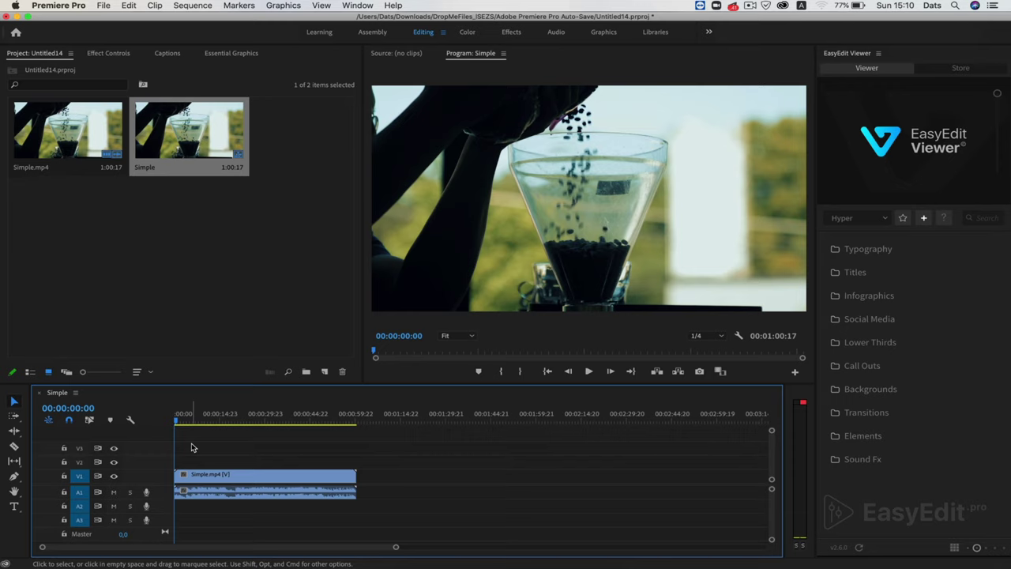
pyautogui.click(303, 485)
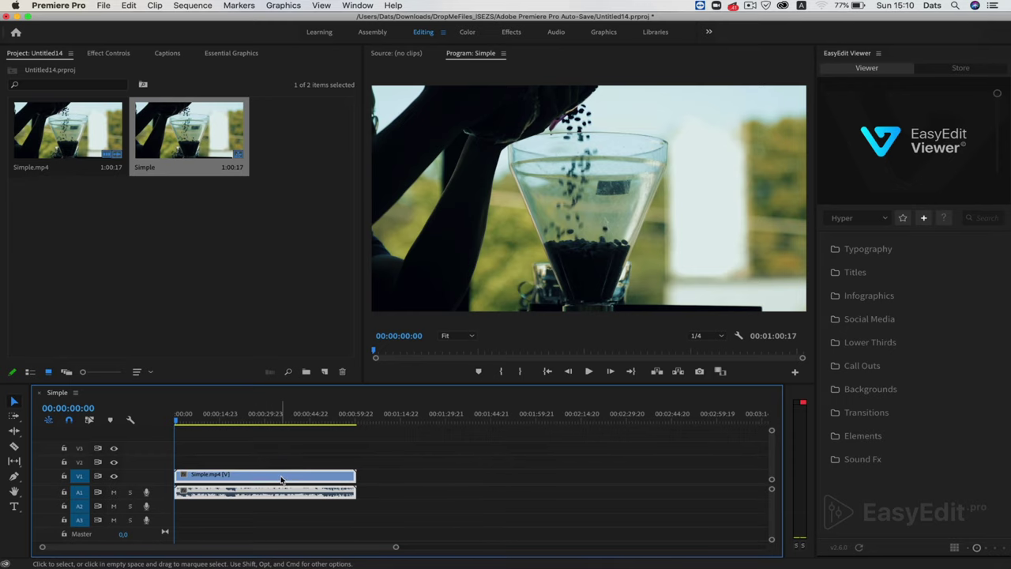
pyautogui.rightClick(281, 480)
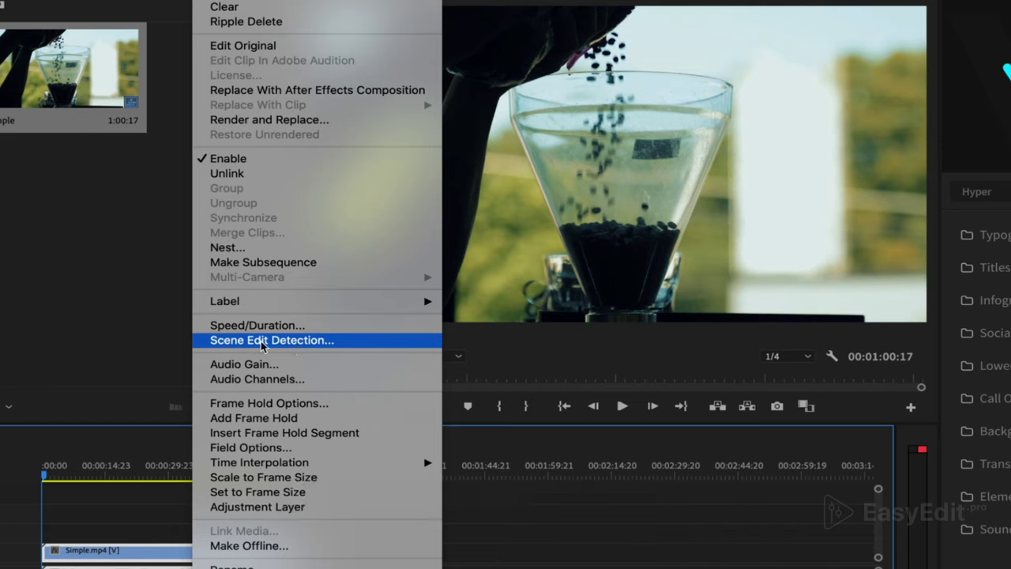
pyautogui.click(265, 342)
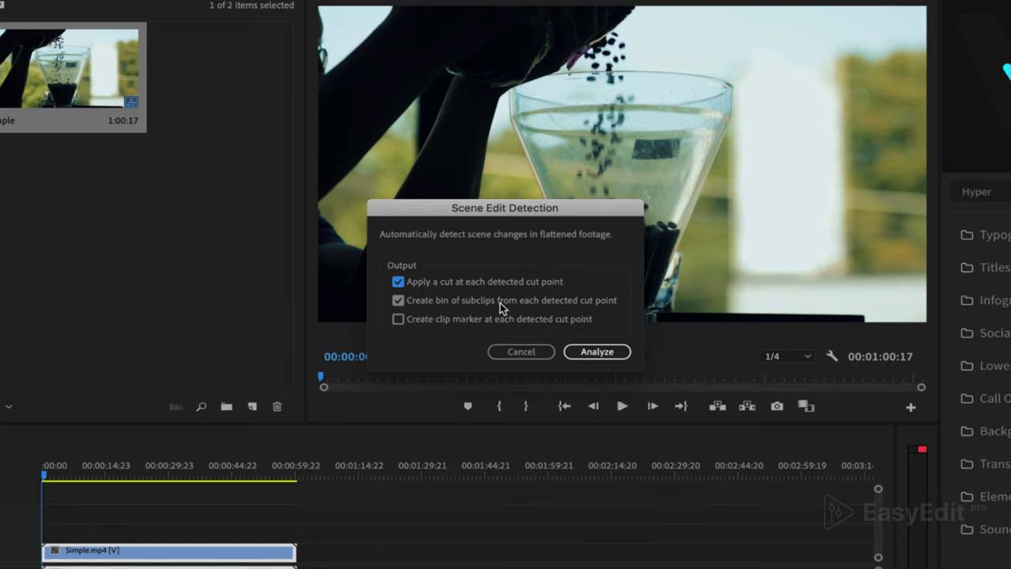
pyautogui.click(597, 352)
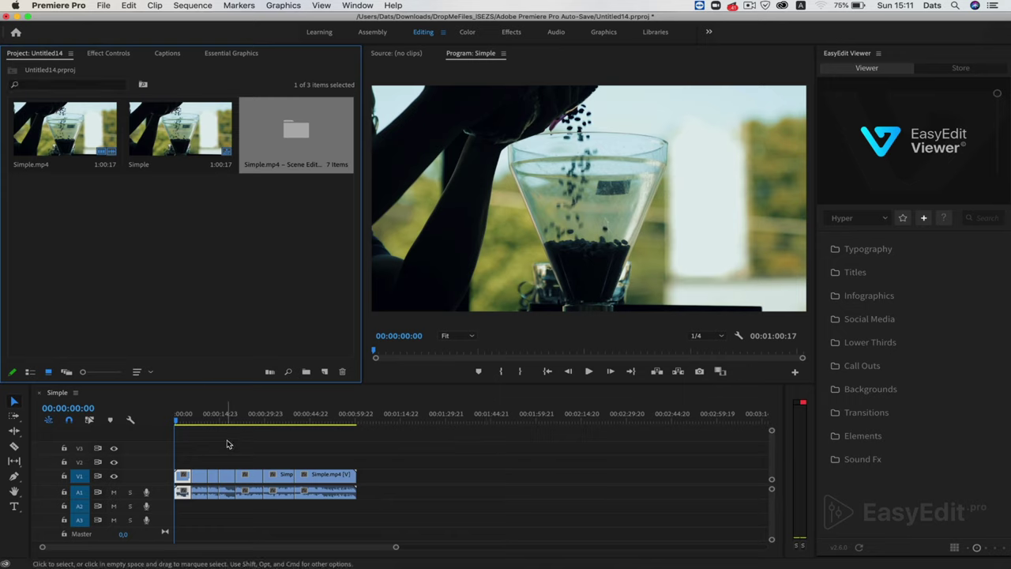
# Step: Zoom into the timeline and scrub and play the new cuts, checking 00:00:03:14 and 00:00:05:19
pyautogui.press('=')
pyautogui.press('=')
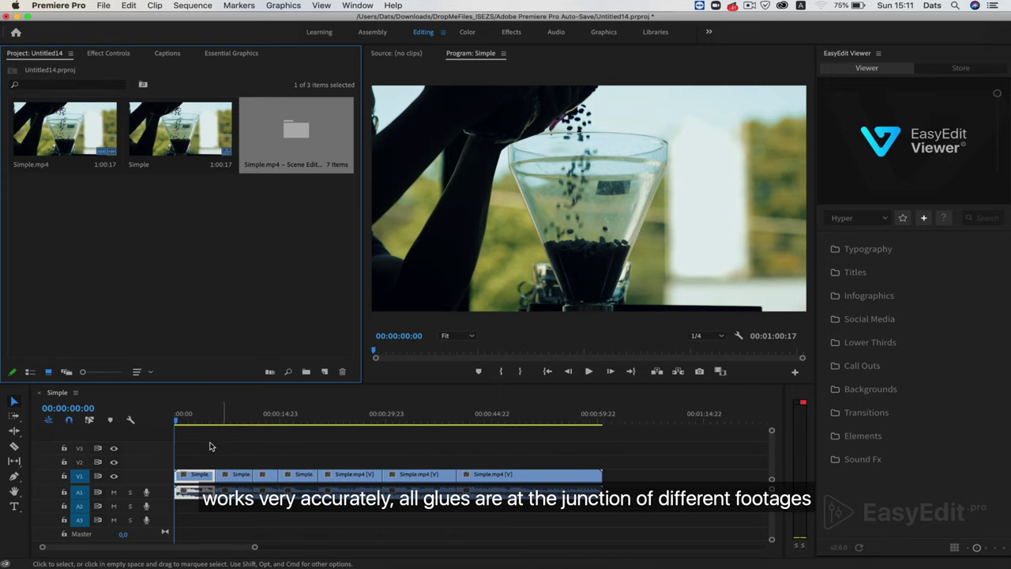
pyautogui.moveTo(178, 419); pyautogui.dragTo(200, 419)
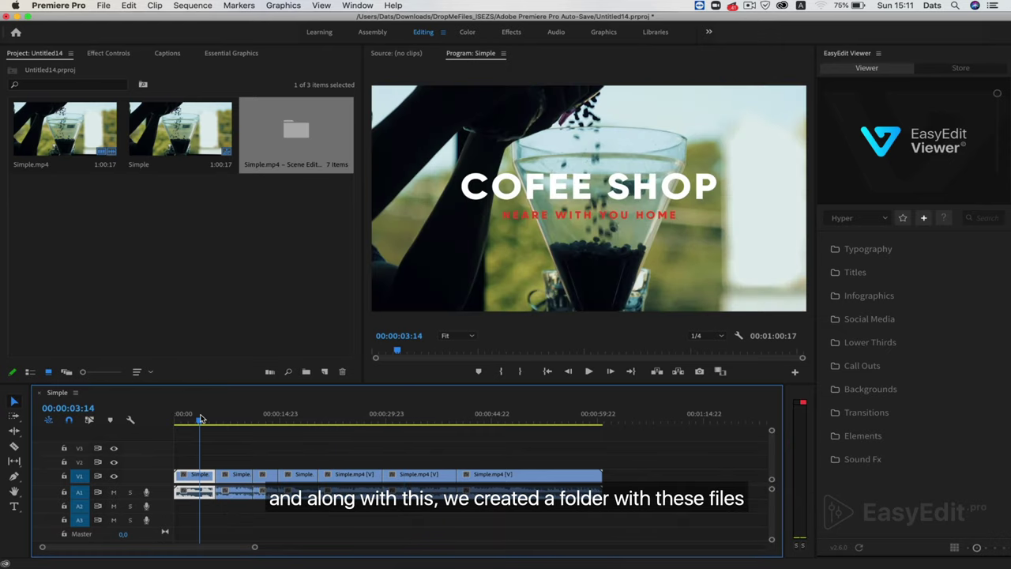
pyautogui.press('space')
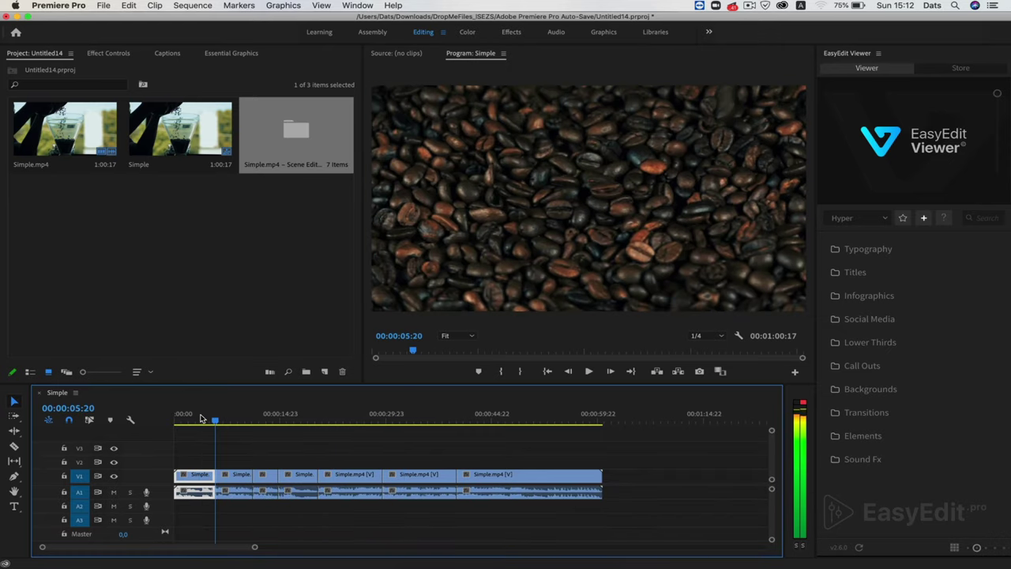
pyautogui.click(202, 418)
pyautogui.press('=')
pyautogui.press('=')
pyautogui.press('=')
pyautogui.click(251, 420)
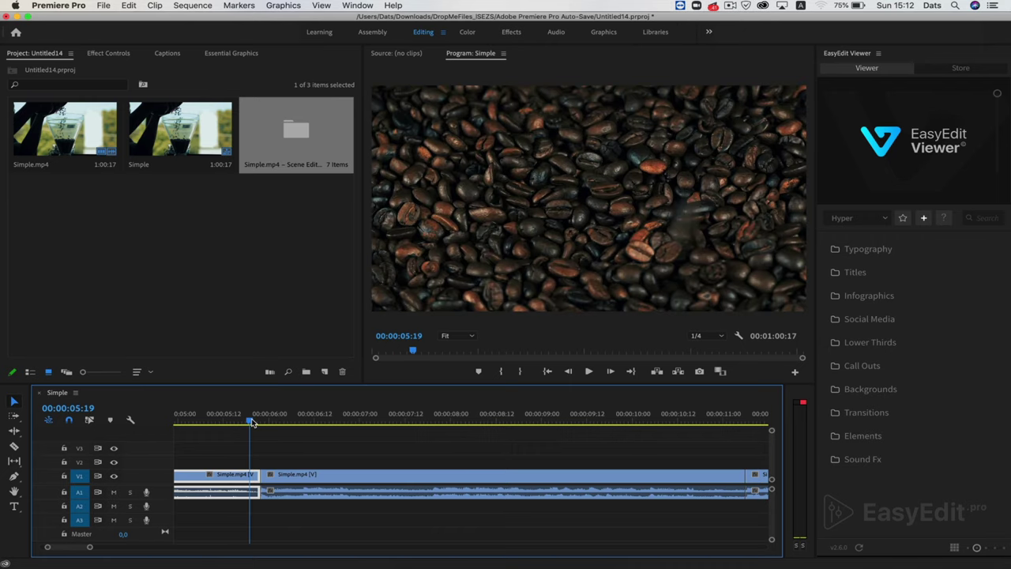
# Step: Check the edit points around 00:00:14:16, then open the Scene Edit Detection bin of seven subclips
pyautogui.press('Right')
pyautogui.press('Right')
pyautogui.press('Right')
pyautogui.press('Right')
pyautogui.press('Right')
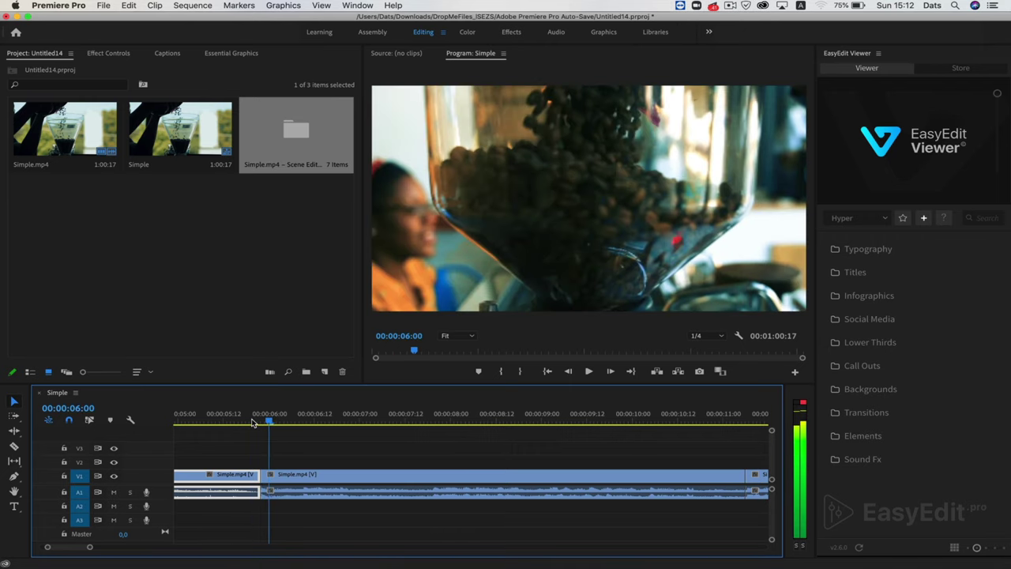
pyautogui.press('Down')
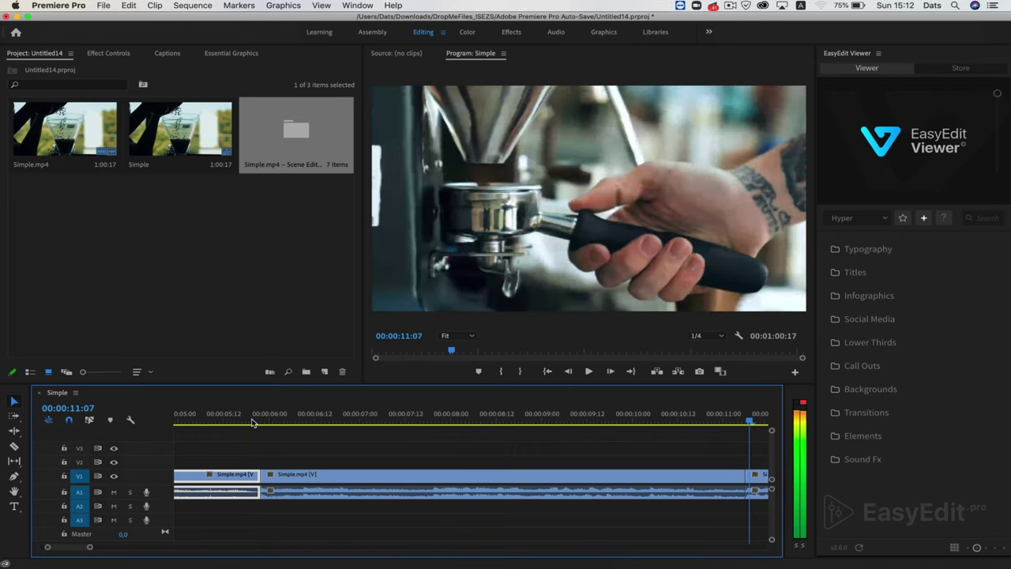
pyautogui.press('Left')
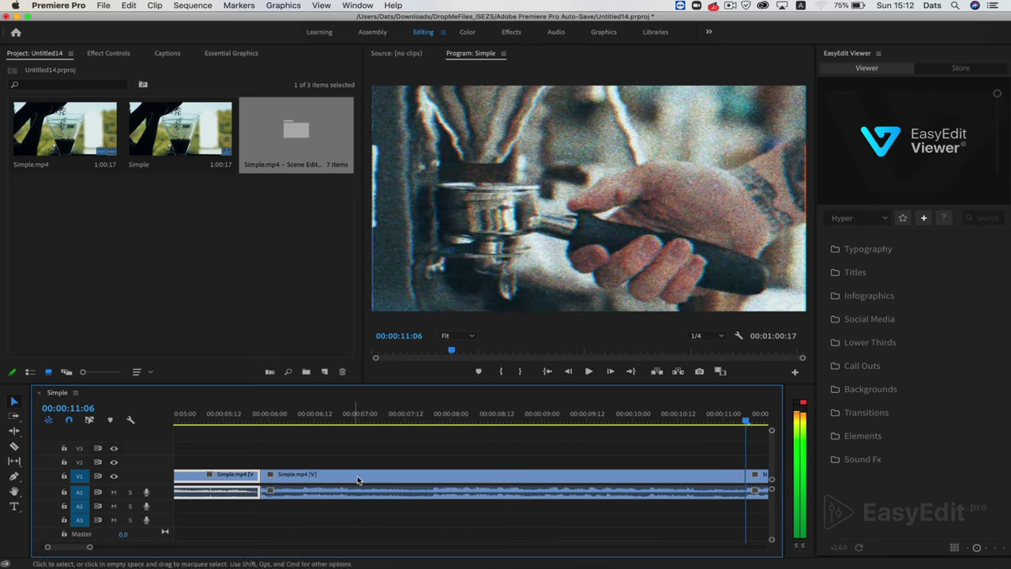
pyautogui.scroll(-5, 372, 466)
pyautogui.click(586, 422)
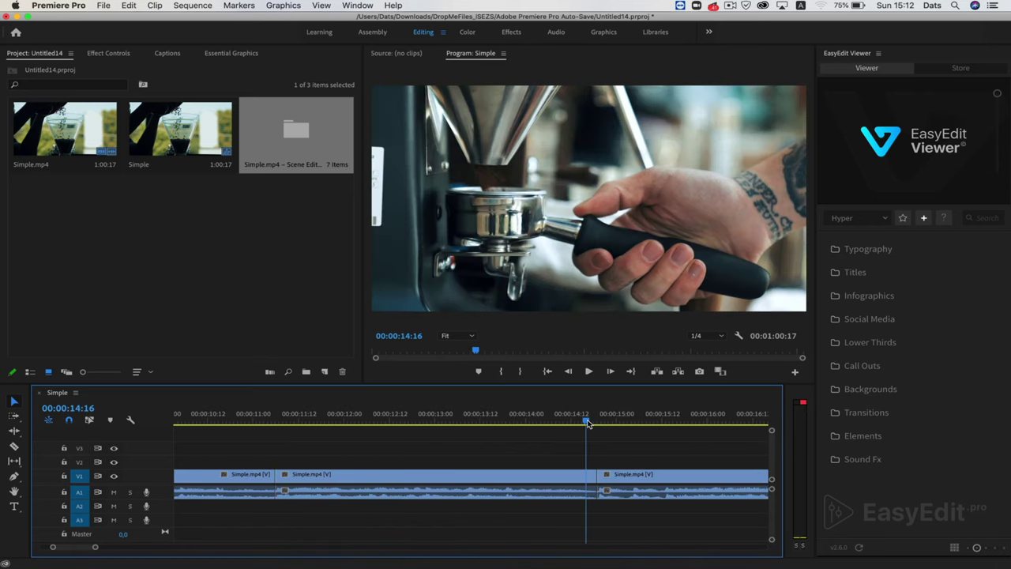
pyautogui.press('space')
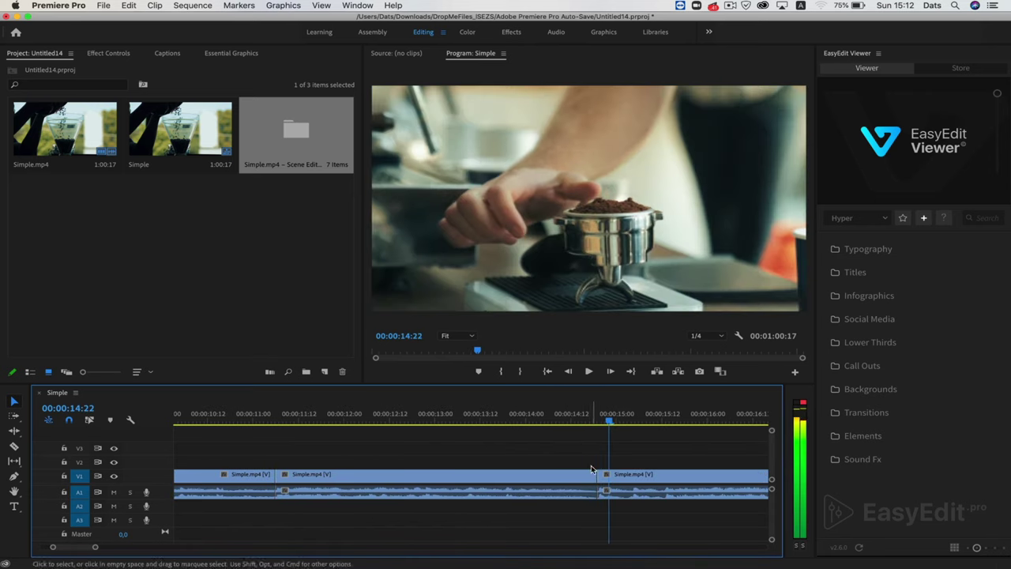
pyautogui.press('-')
pyautogui.press('-')
pyautogui.press('-')
pyautogui.press('-')
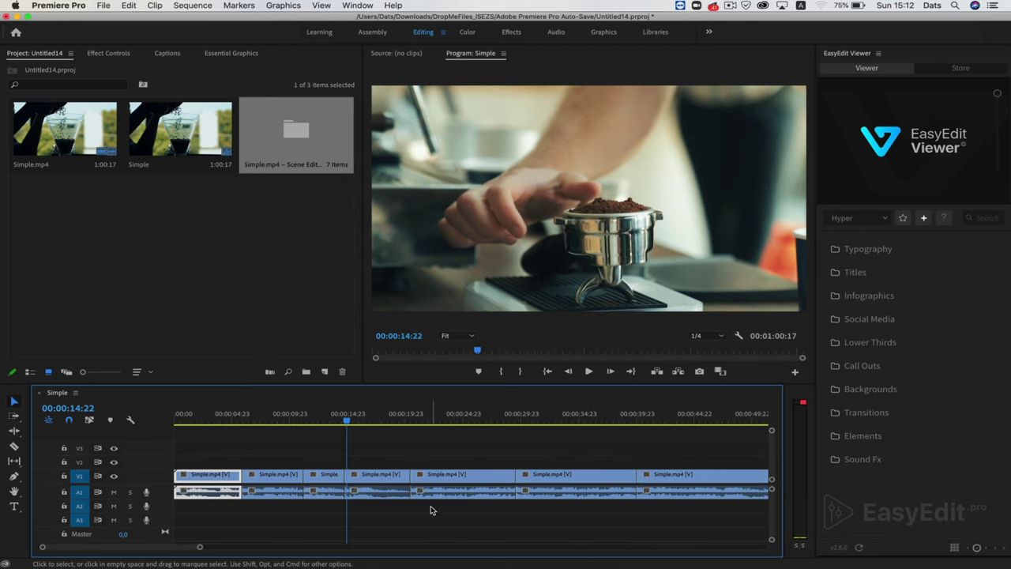
pyautogui.doubleClick(296, 128)
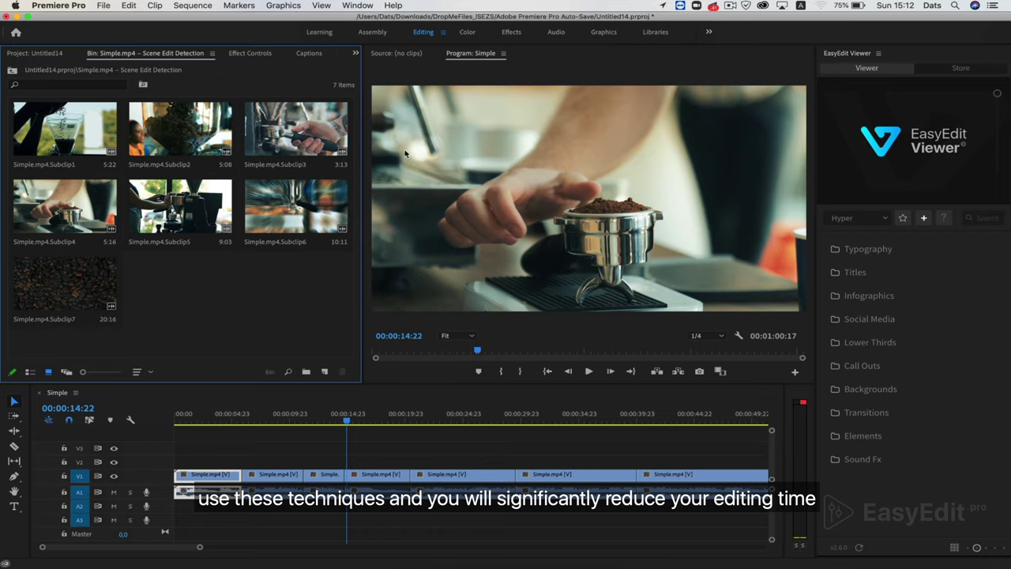